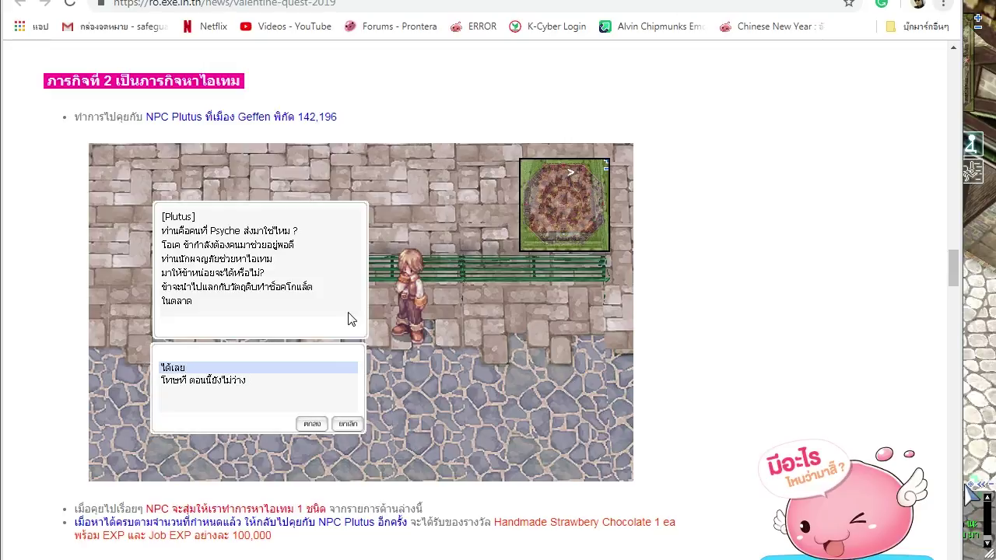
- Switch to the Excel worksheet and calculate 3000*50 in cell A4
click(968, 494)
key(alt+Tab)
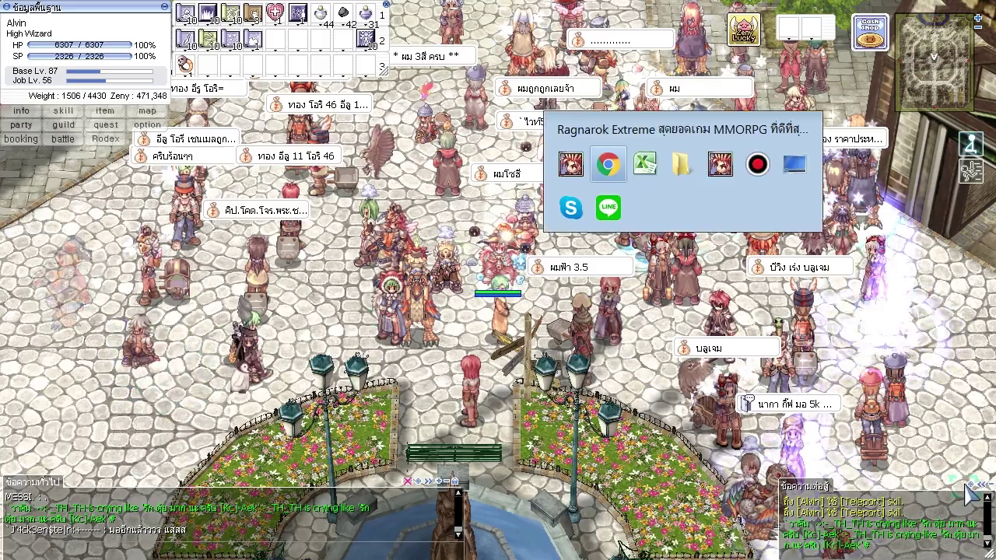
key(alt+Tab)
key(Right)
key(Down)
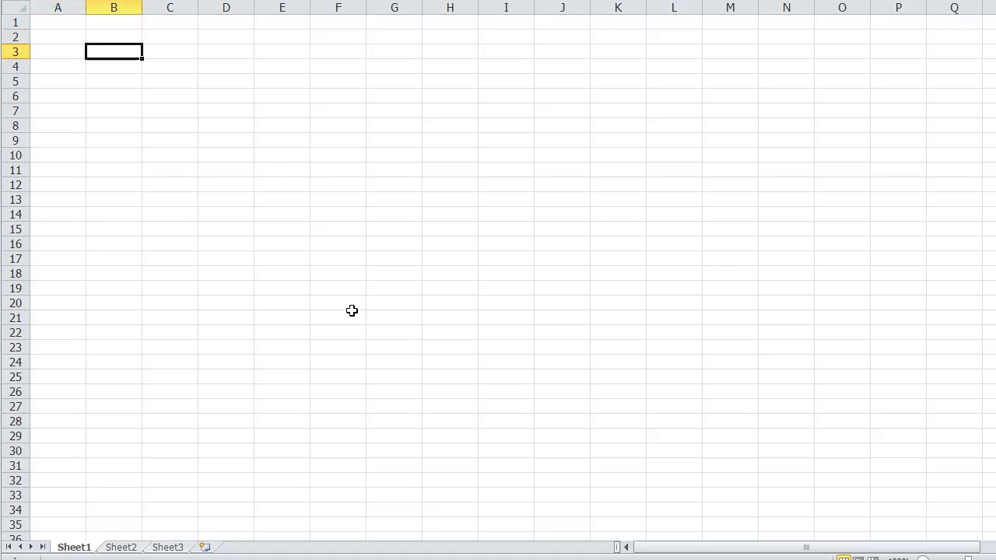
key(Down)
key(Left)
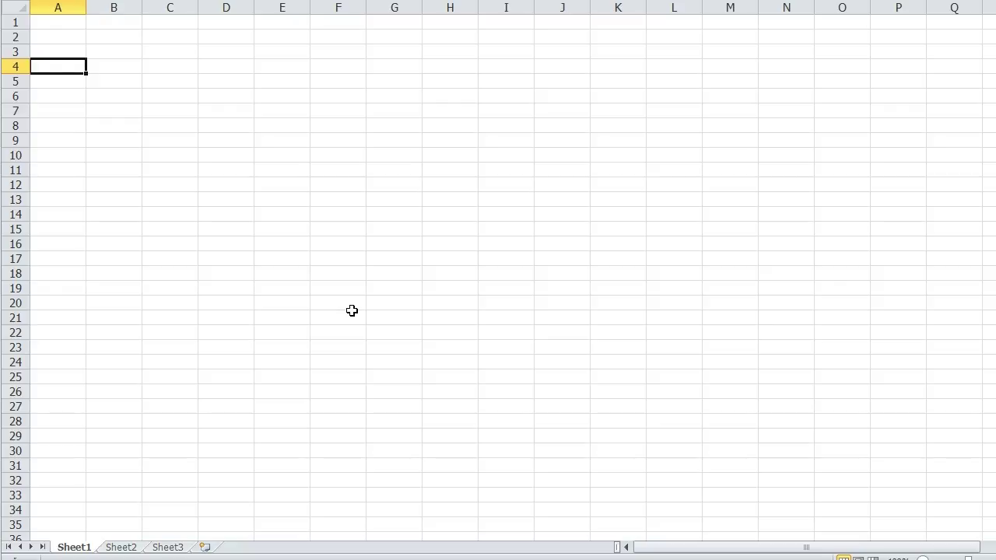
text(+3000*50)
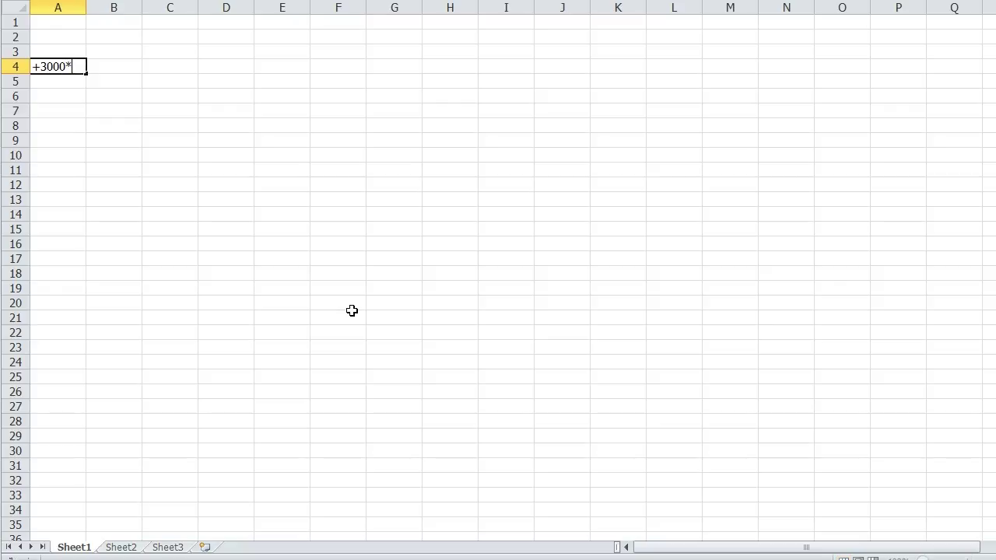
key(Return)
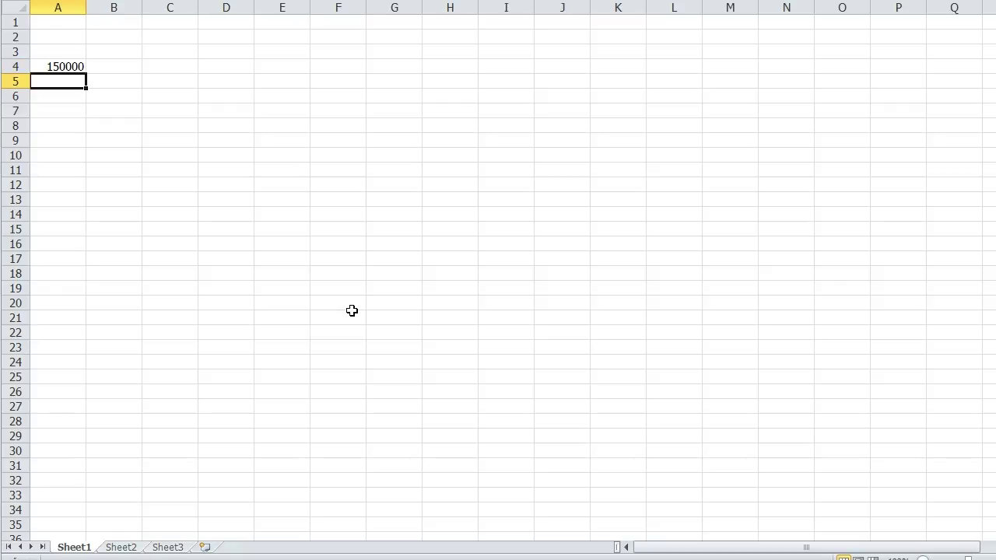
- Switch to the Valentine quest page in Chrome and review the mission requirements, starting instructions and reward exchange details
key(alt+Tab)
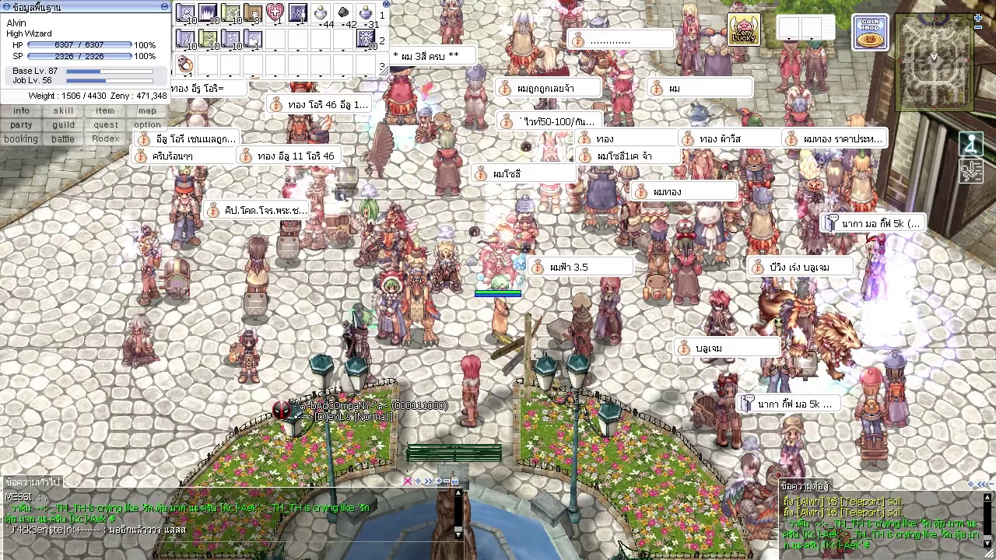
key(alt+Tab)
key(alt+Tab)
scroll(352, 310, down, 7)
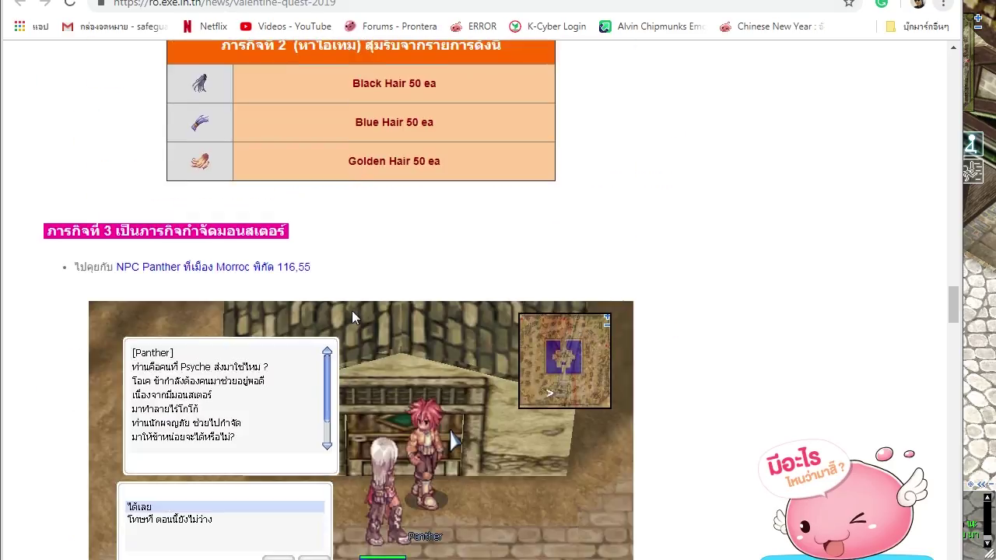
scroll(352, 310, down, 4)
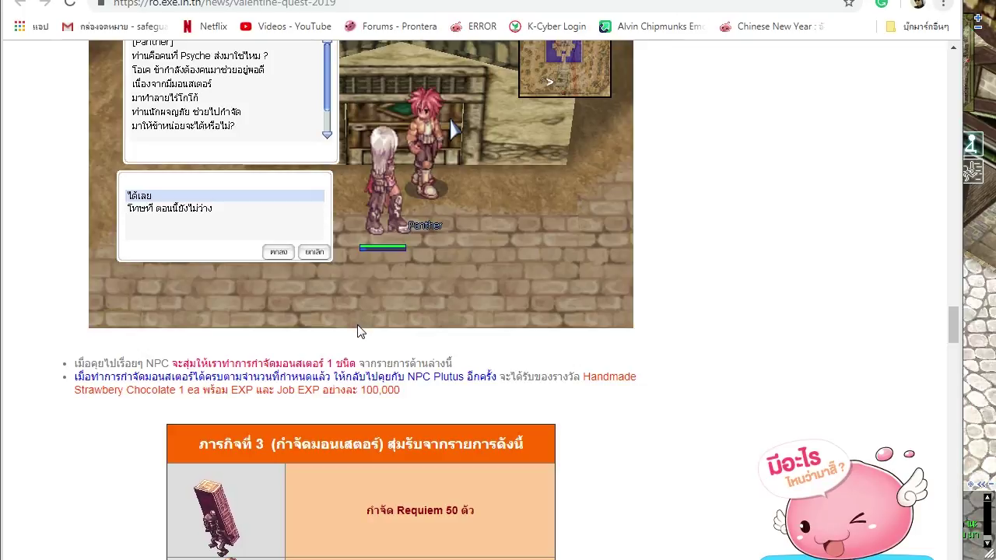
scroll(364, 335, down, 4)
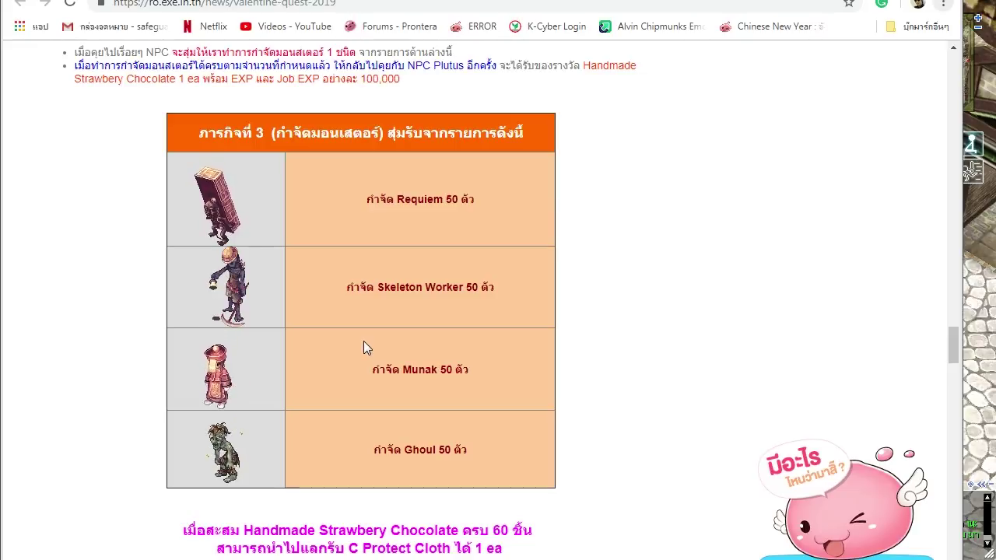
scroll(357, 334, up, 12)
scroll(337, 316, up, 12)
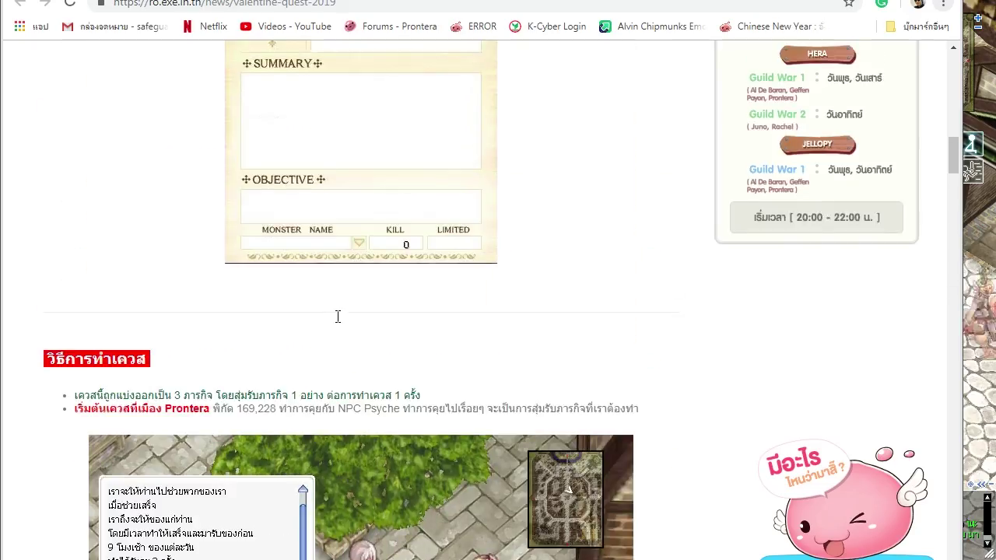
scroll(337, 314, down, 6)
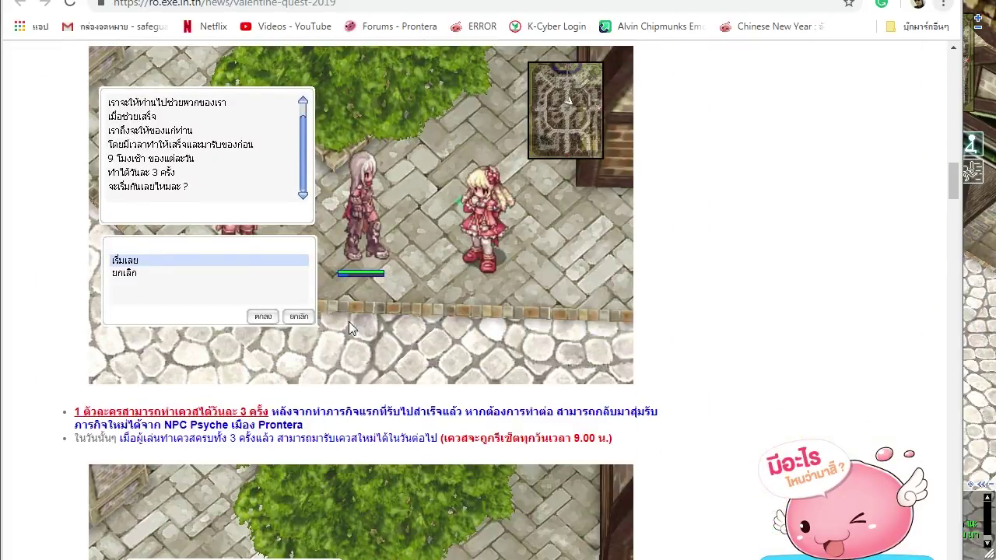
scroll(351, 322, down, 6)
scroll(351, 328, down, 15)
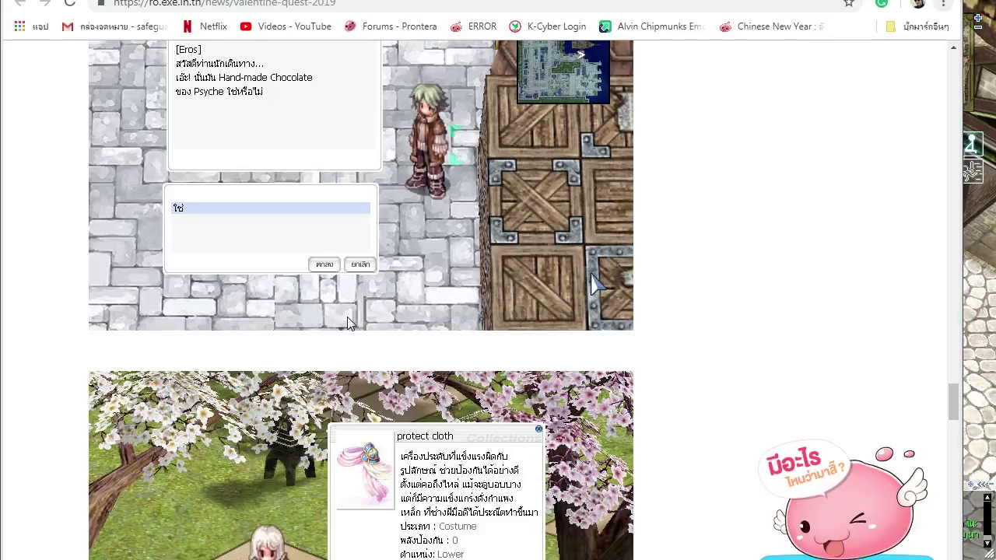
- Return to the Excel worksheet and select cell A5 below the first calculation
key(alt+Tab)
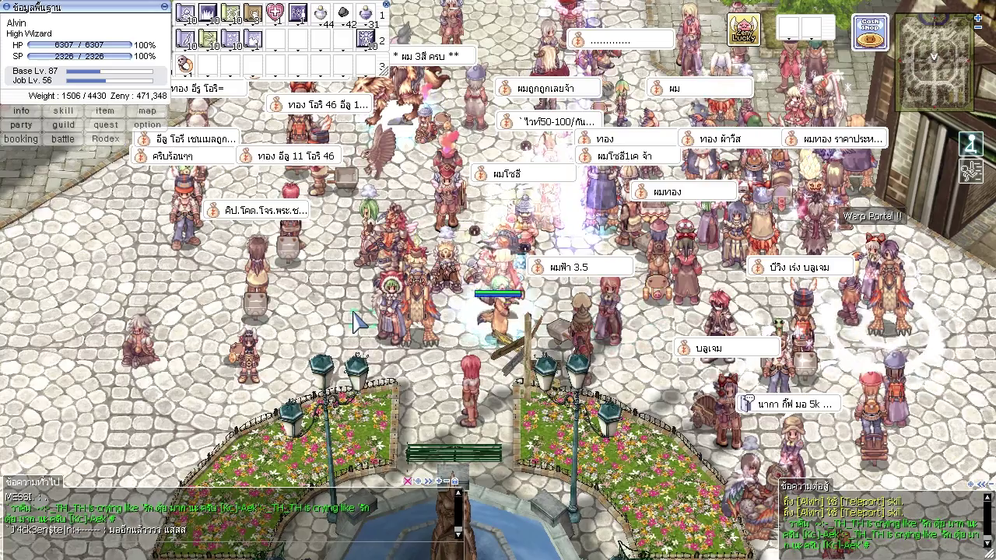
key(alt+Tab)
key(alt+Tab)
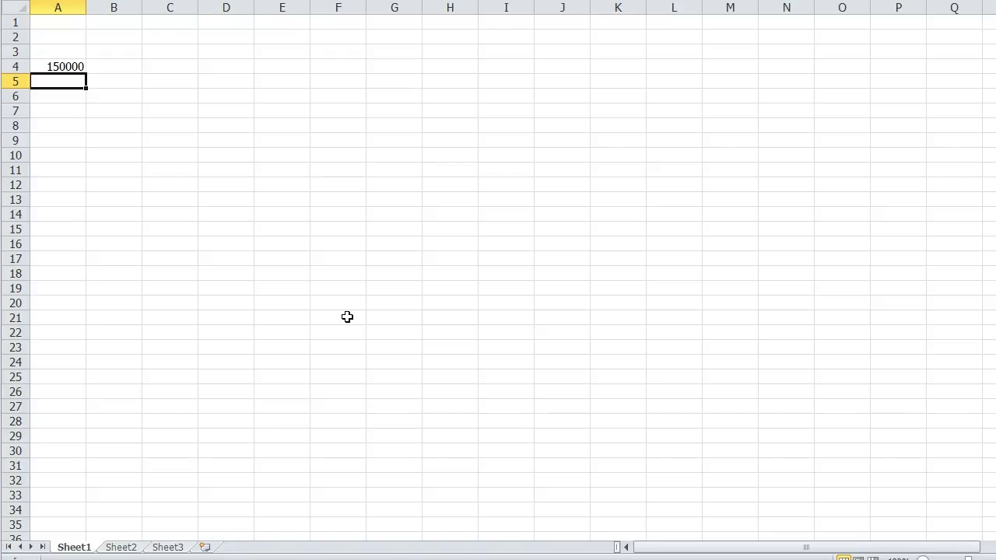
key(Up)
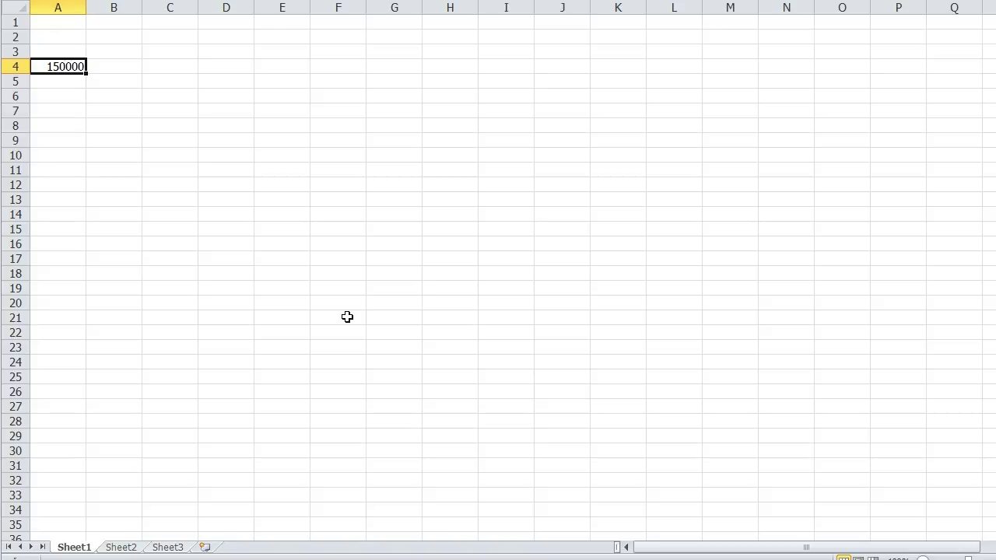
key(Tab)
key(Return)
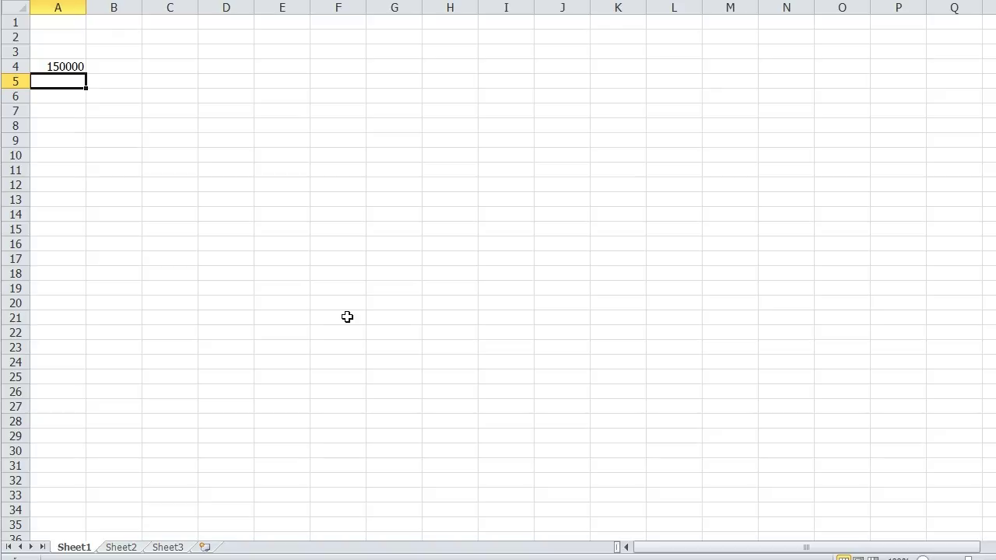
- Enter 1.5 in cell A5
text(45)
key(Escape)
text(1.5)
key(Return)
key(Right)
key(Up)
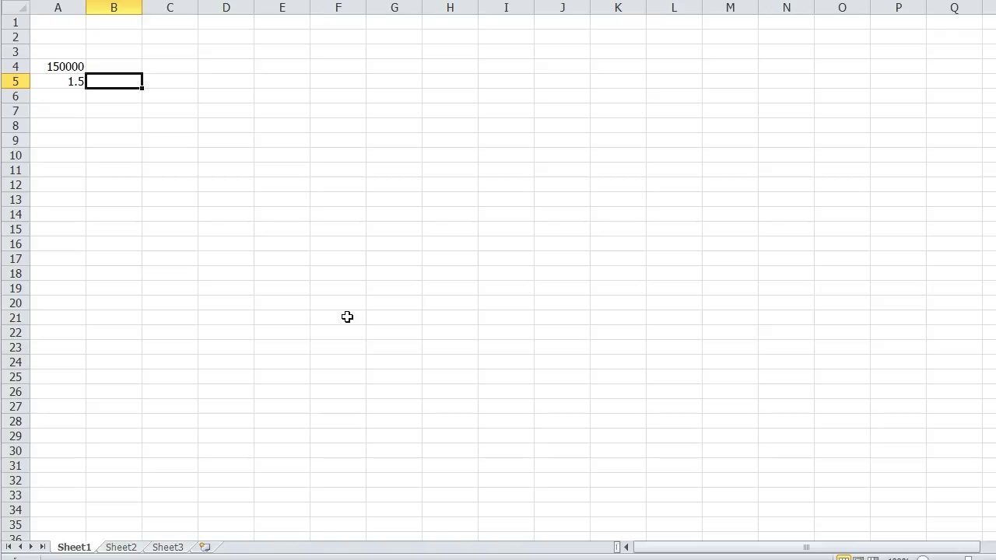
- Set cell A5 to 500000
key(Left)
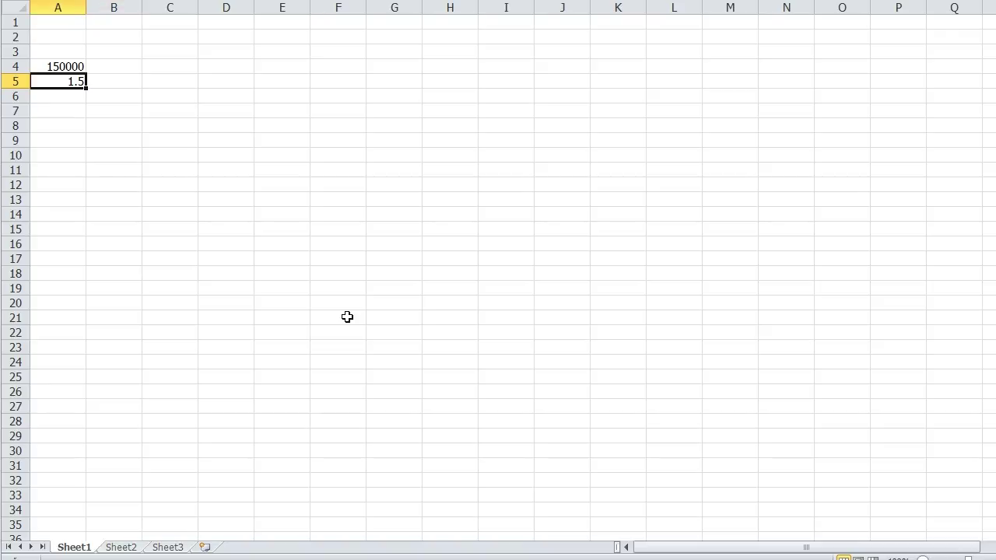
text(500000)
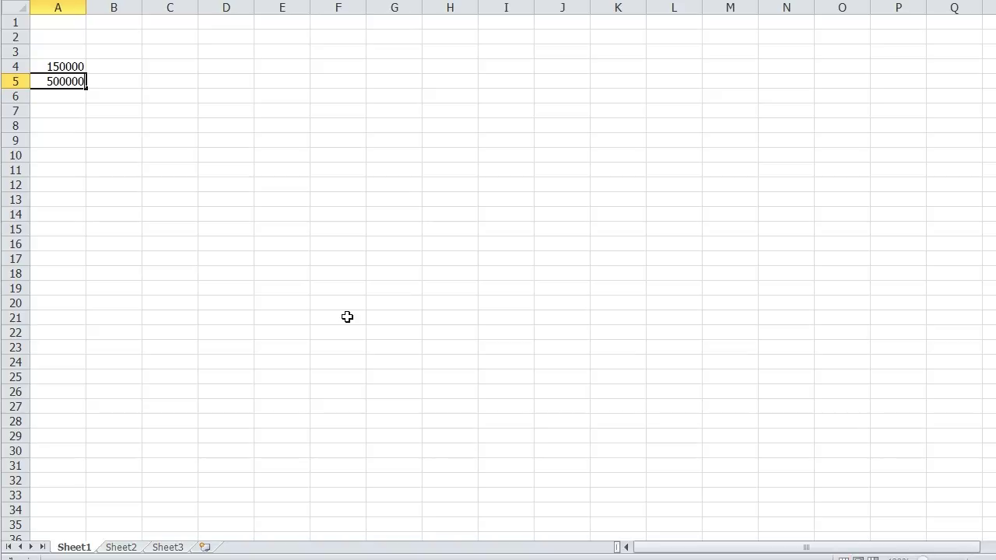
key(Return)
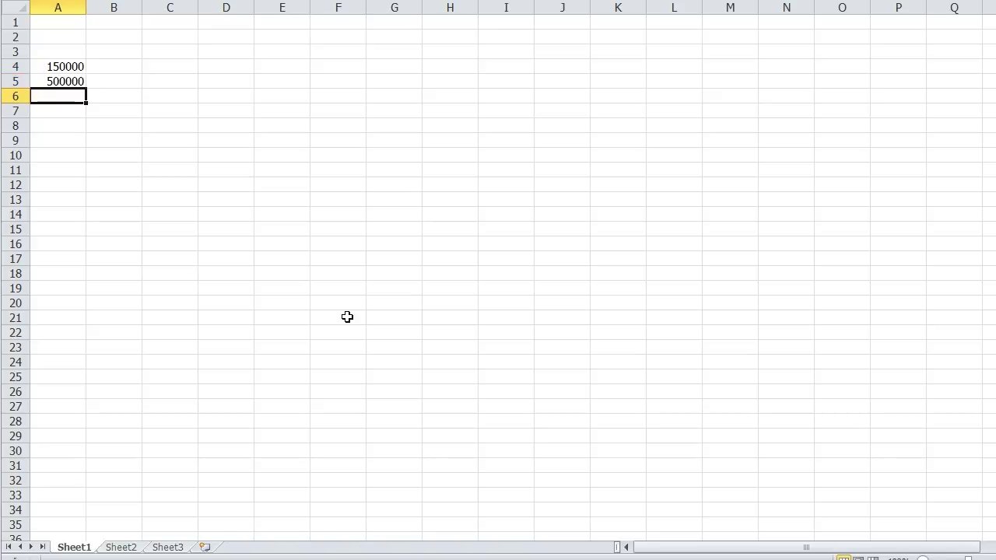
- Add cells A5 and A4 in cell A6, and multiply A6 by 20 in cell A7
key(Up)
key(Up)
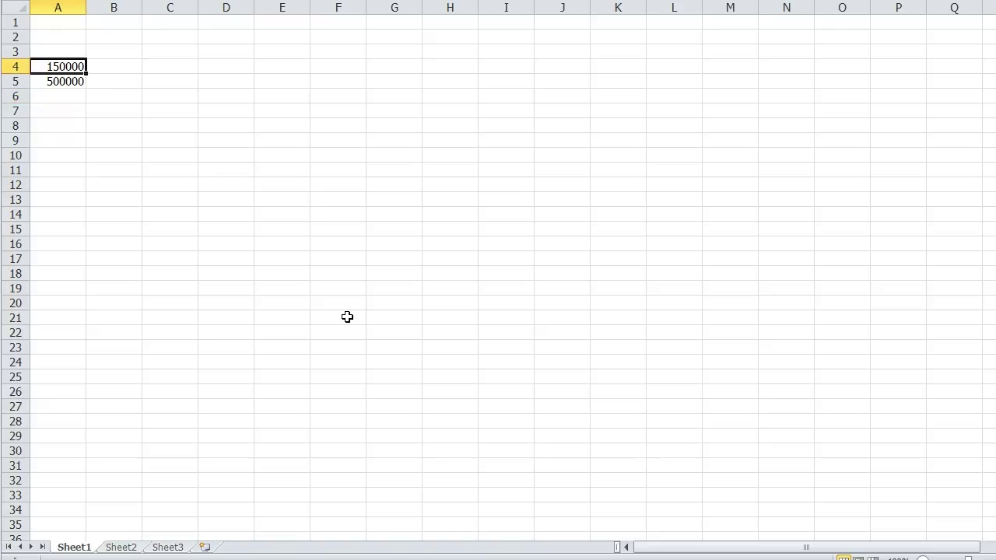
key(Down)
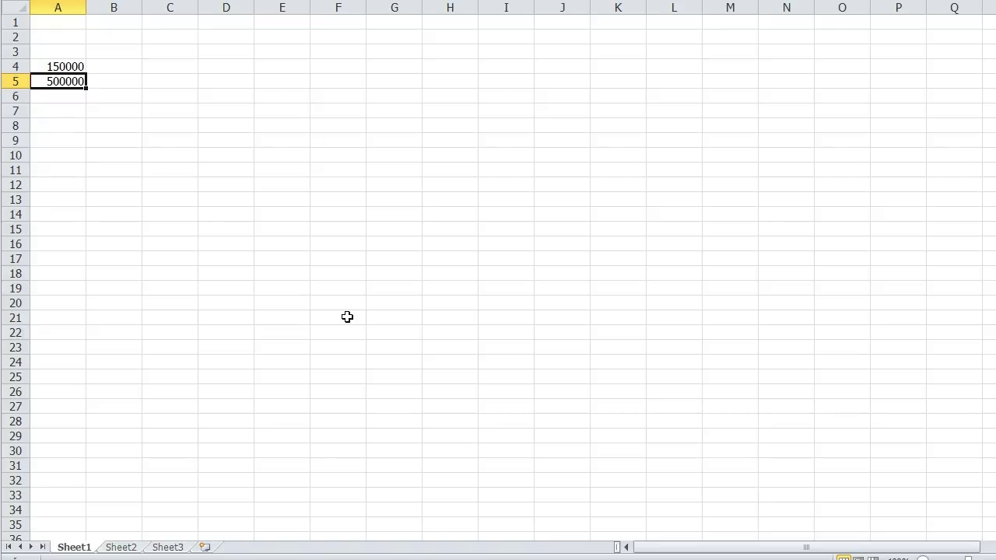
key(Up)
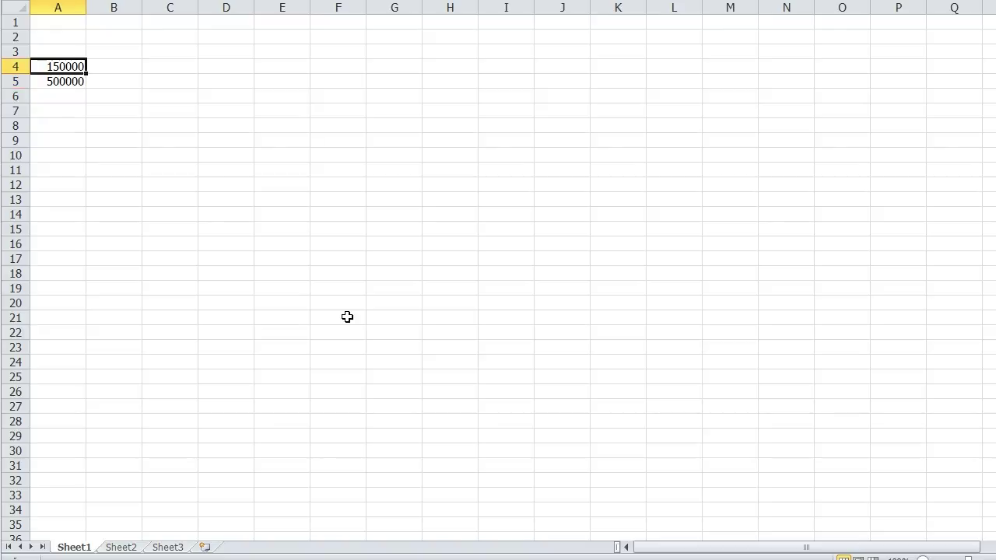
key(Down)
key(Down)
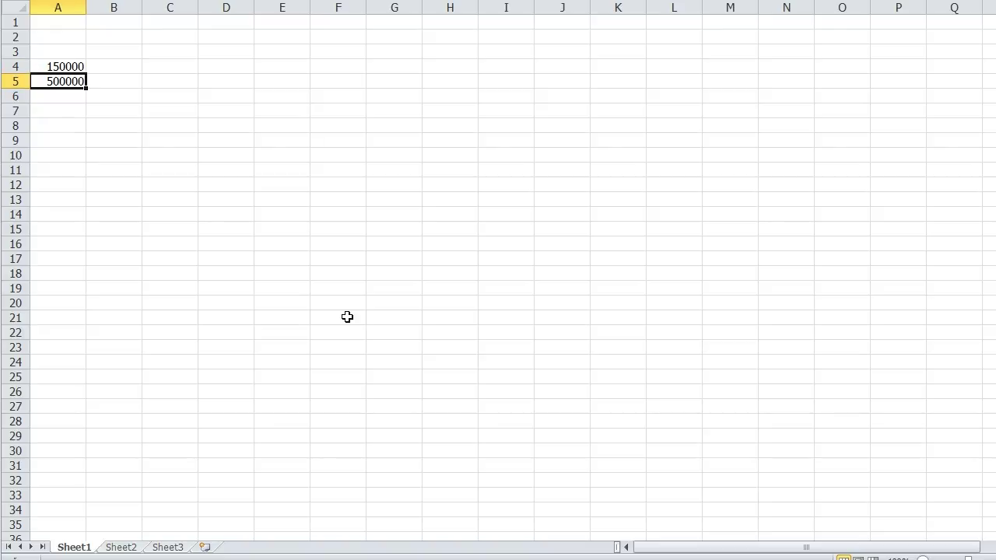
text(=A5+A4)
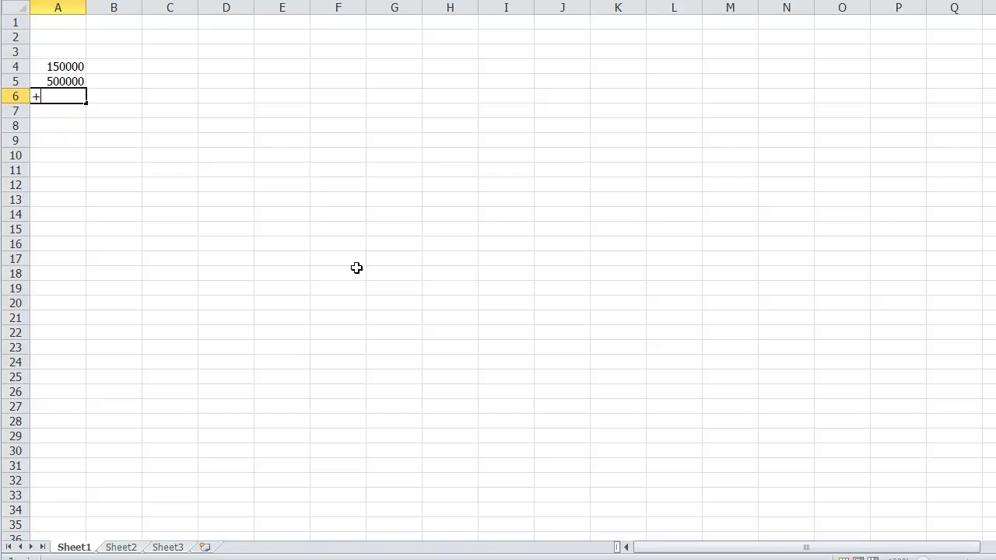
key(Return)
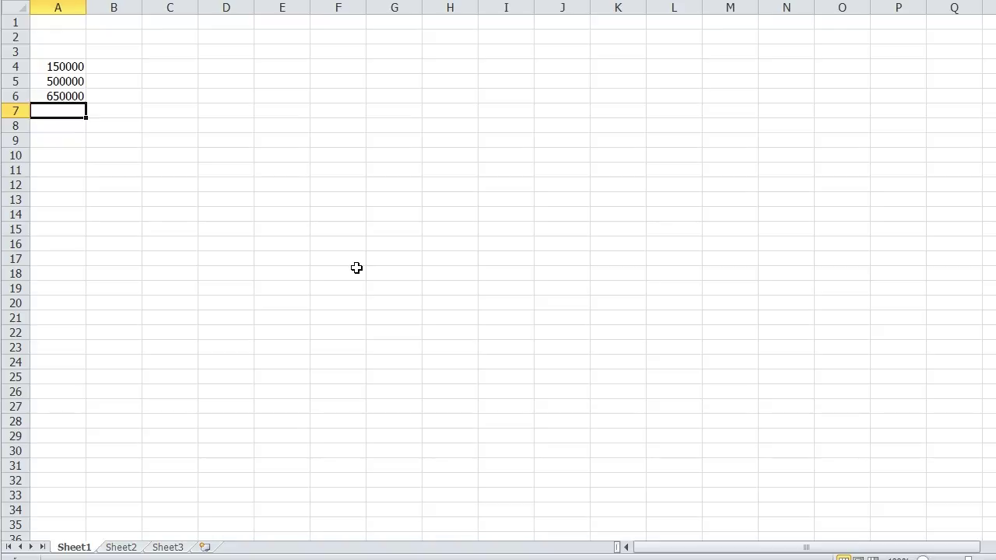
text(=A6*20)
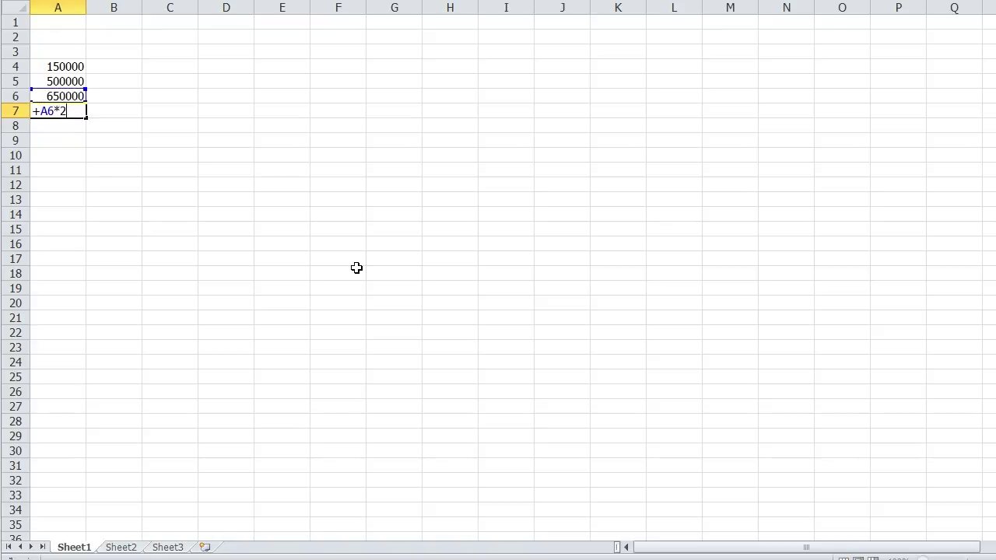
key(Return)
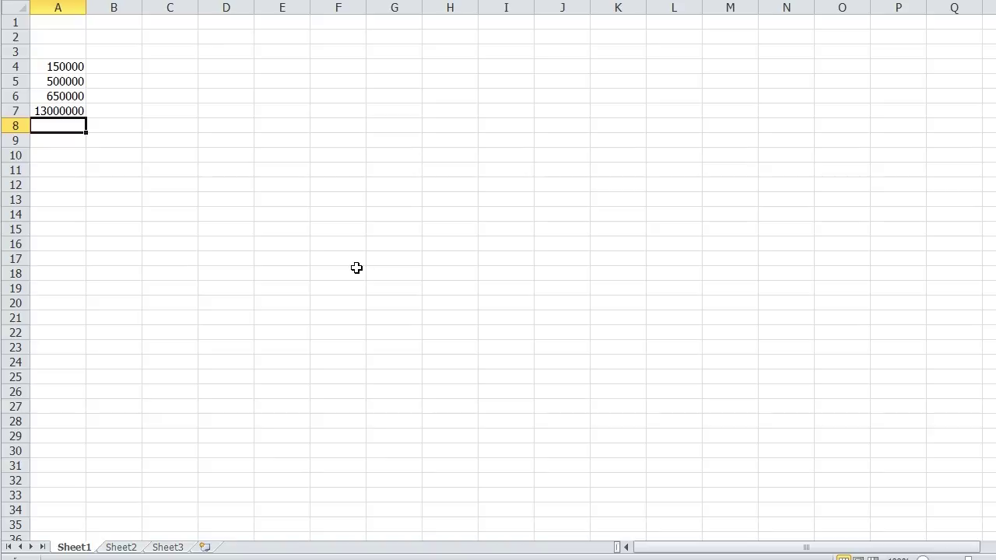
key(Up)
key(Up)
key(Up)
key(Up)
key(Up)
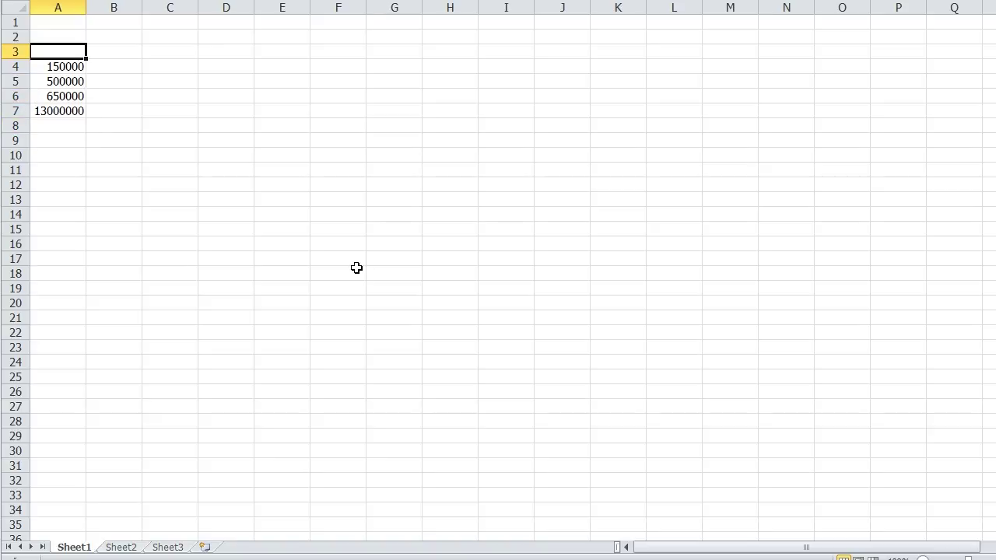
key(Down)
key(Down)
key(Down)
key(Down)
key(Down)
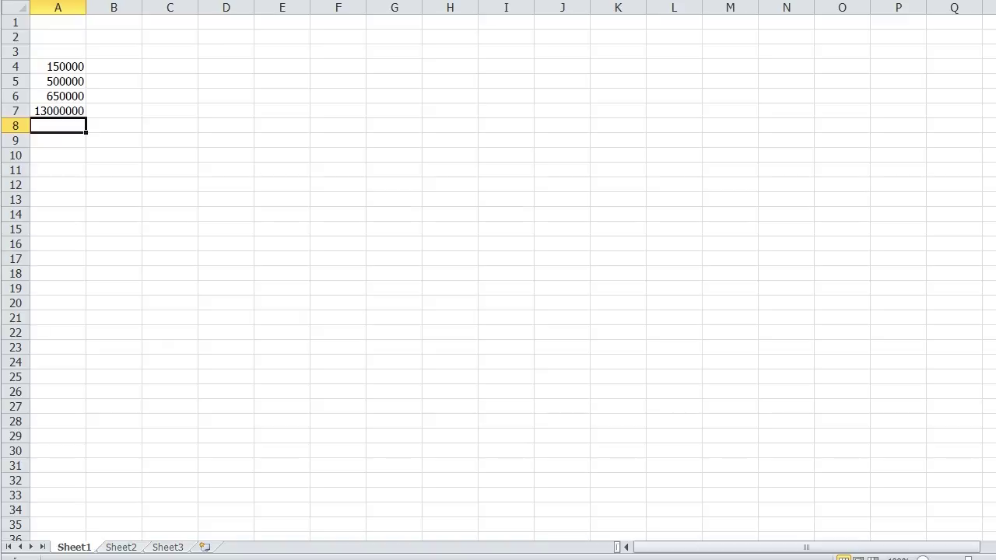
key(Up)
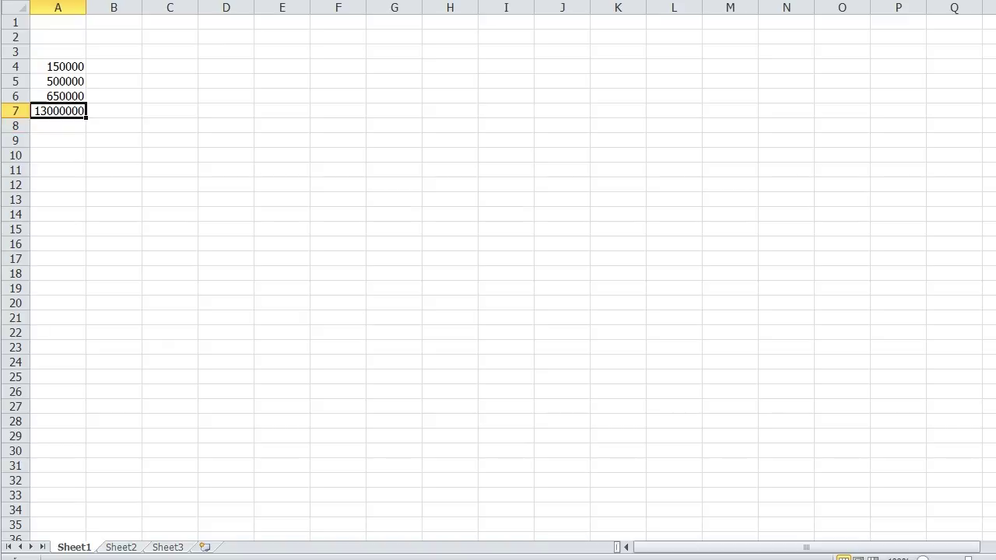
key(Up)
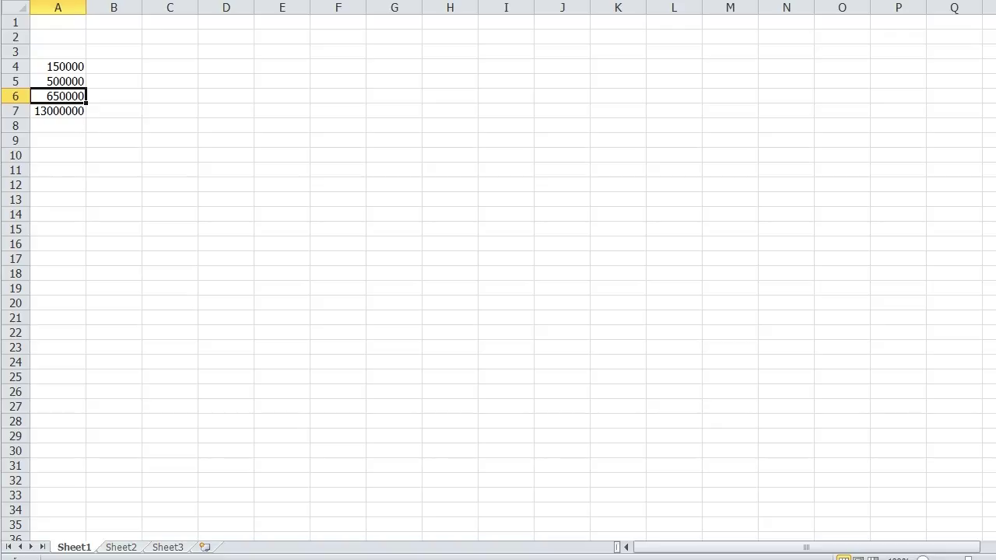
key(Down)
key(Down)
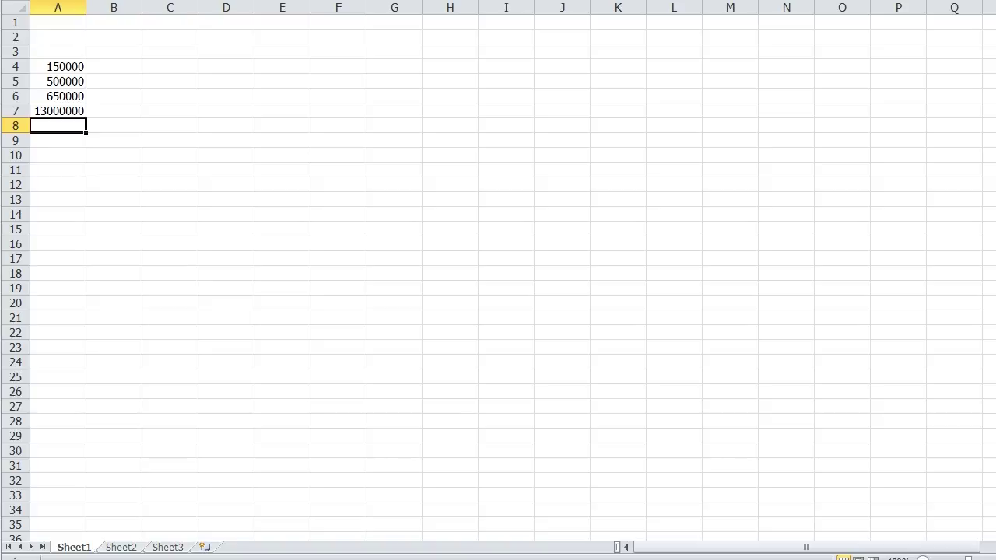
key(Up)
key(Up)
key(Up)
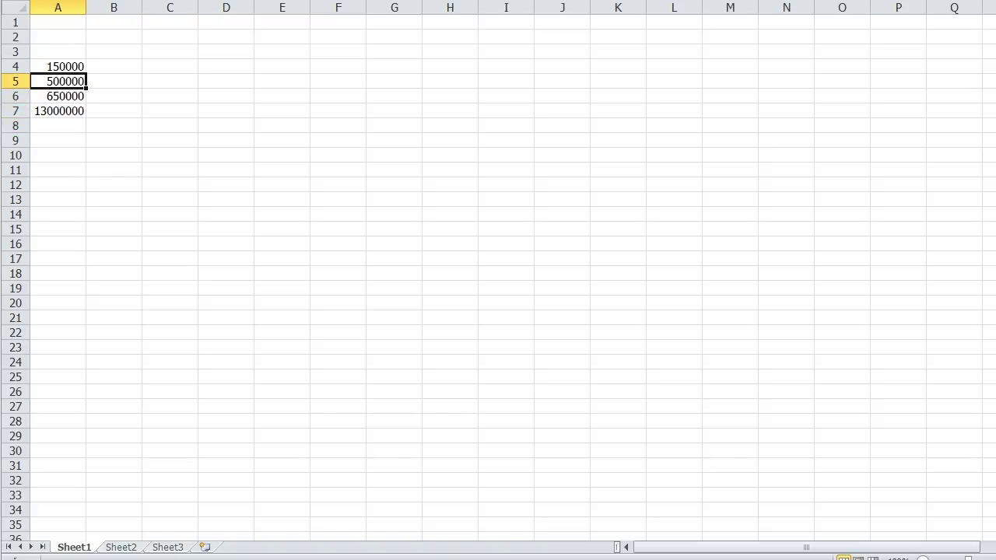
key(Right)
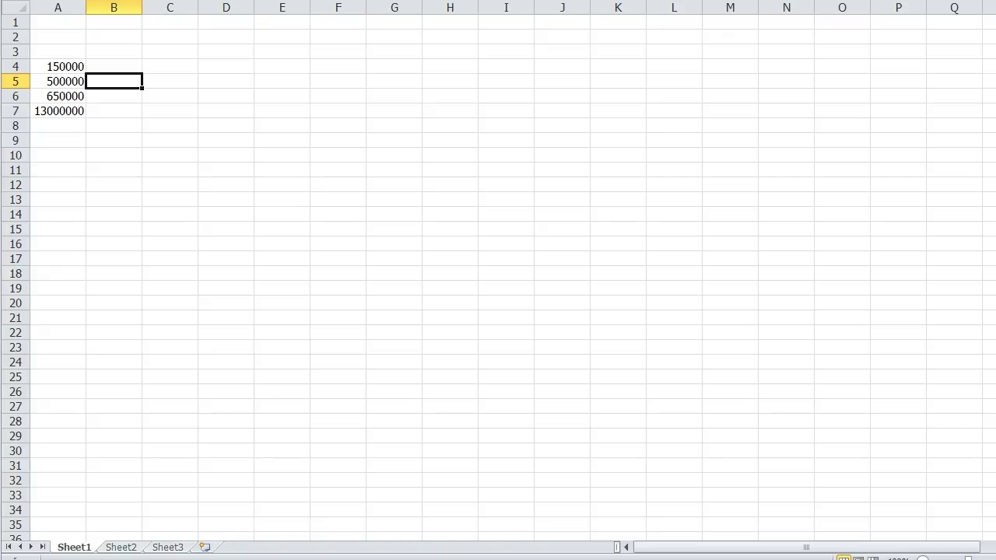
key(Down)
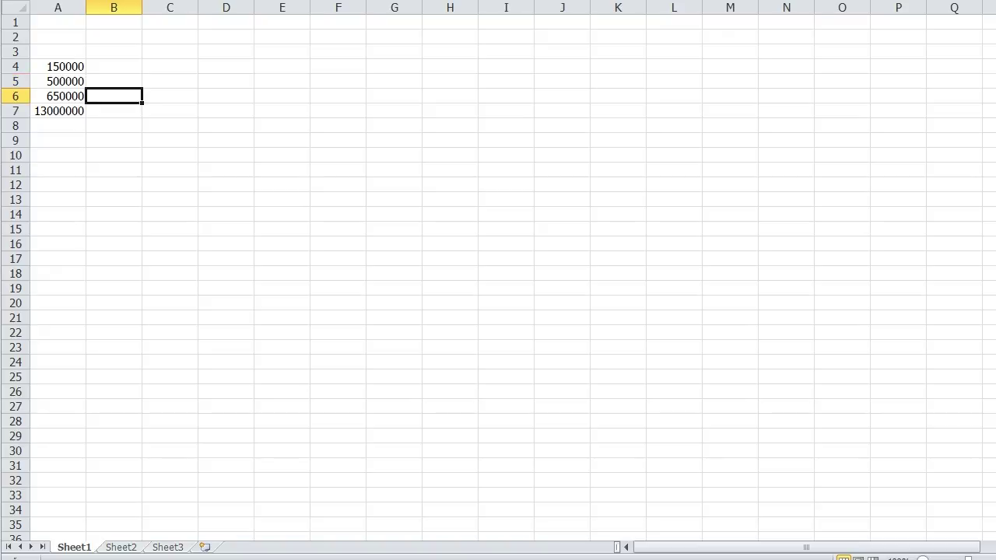
key(Down)
key(Left)
key(Right)
key(Right)
key(Left)
key(Up)
key(Up)
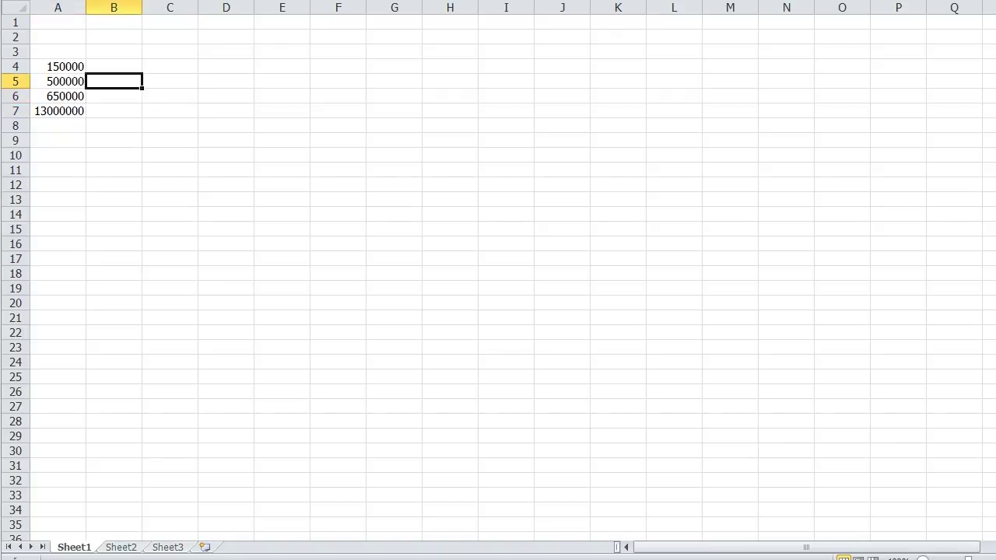
- Calculate 1.5*20 in cell B5, and replace that entry with the formula +30*400000
text(+1.5*20)
key(Return)
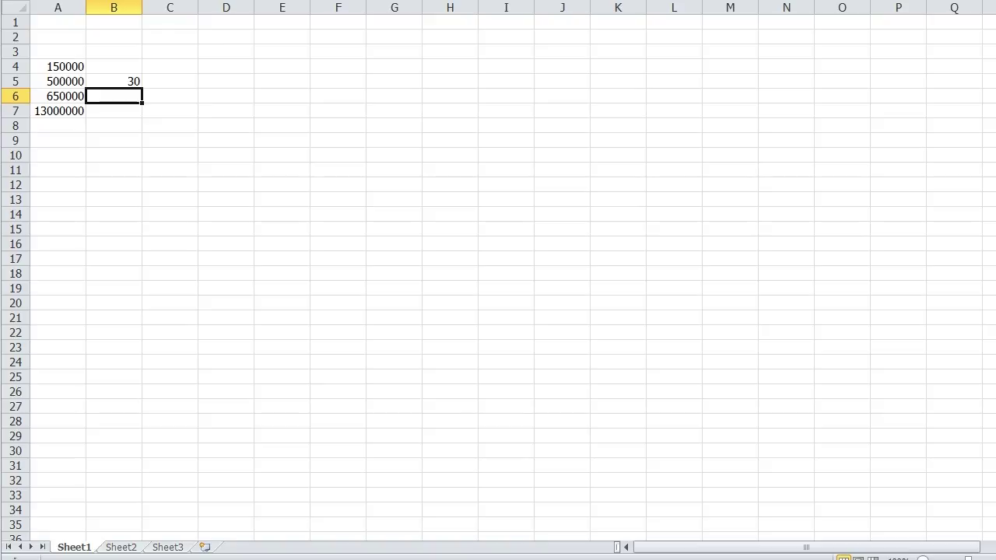
key(Up)
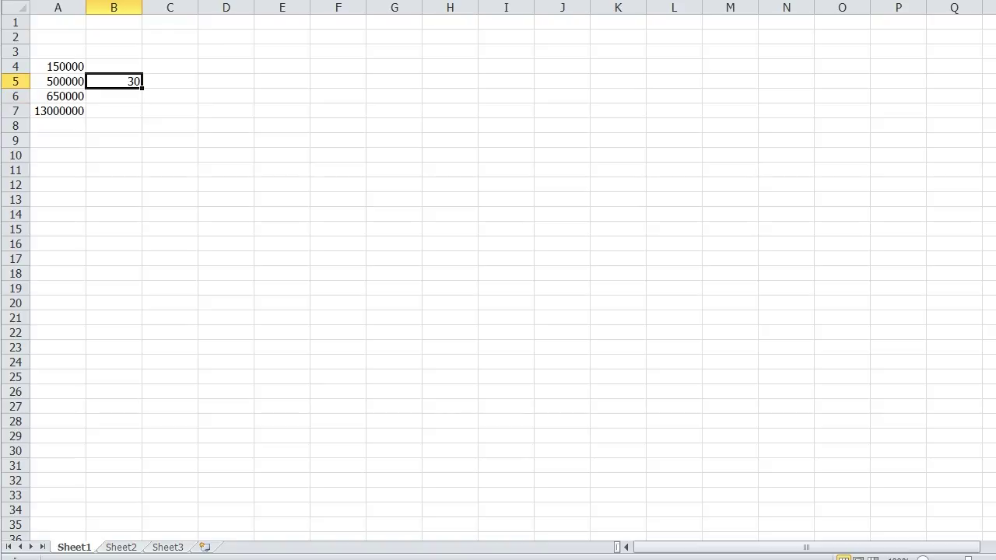
text(+30*40000)
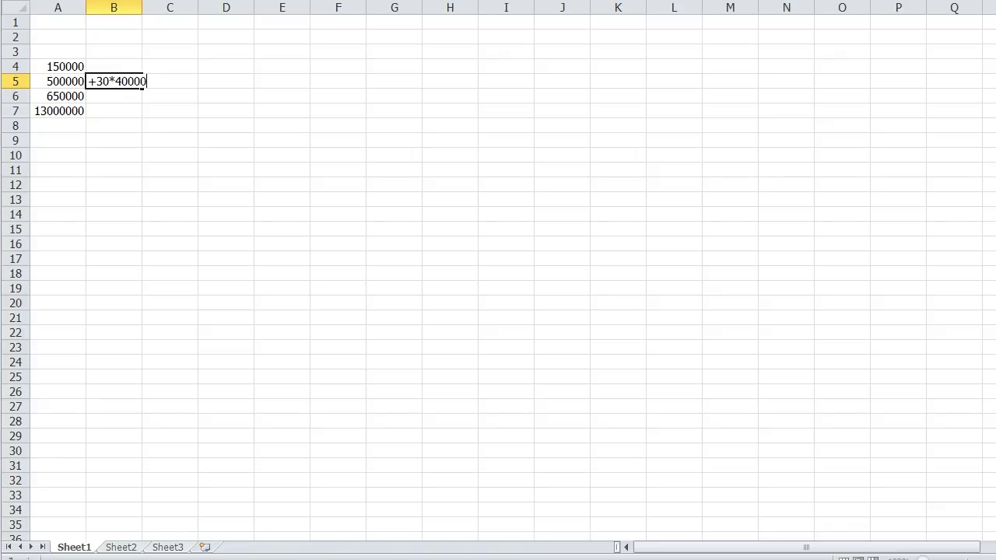
text(0)
key(Return)
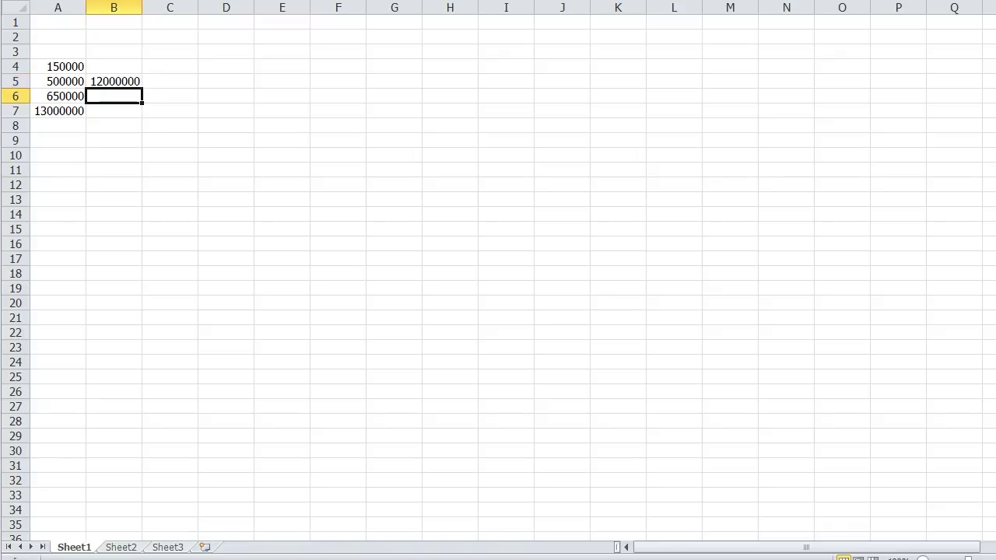
click(113, 81)
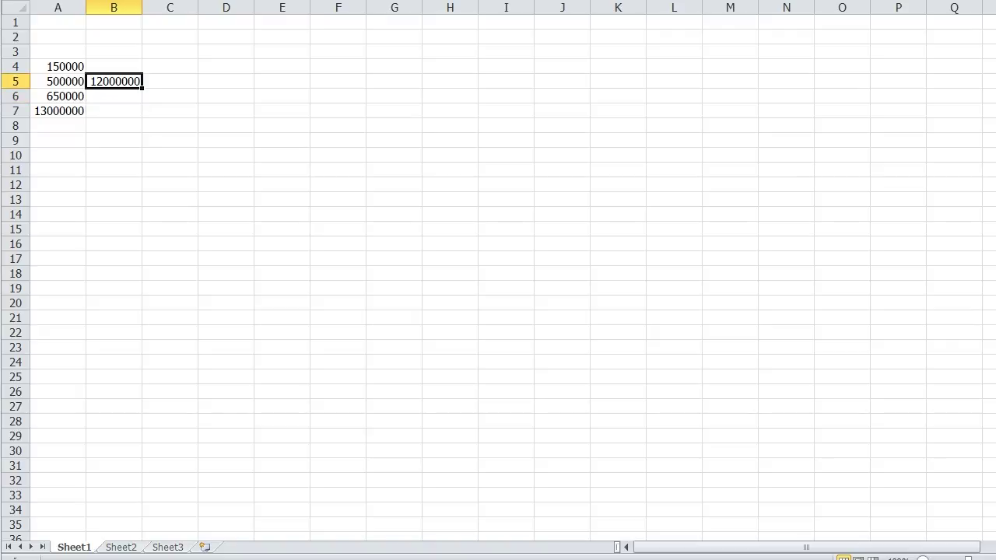
click(57, 80)
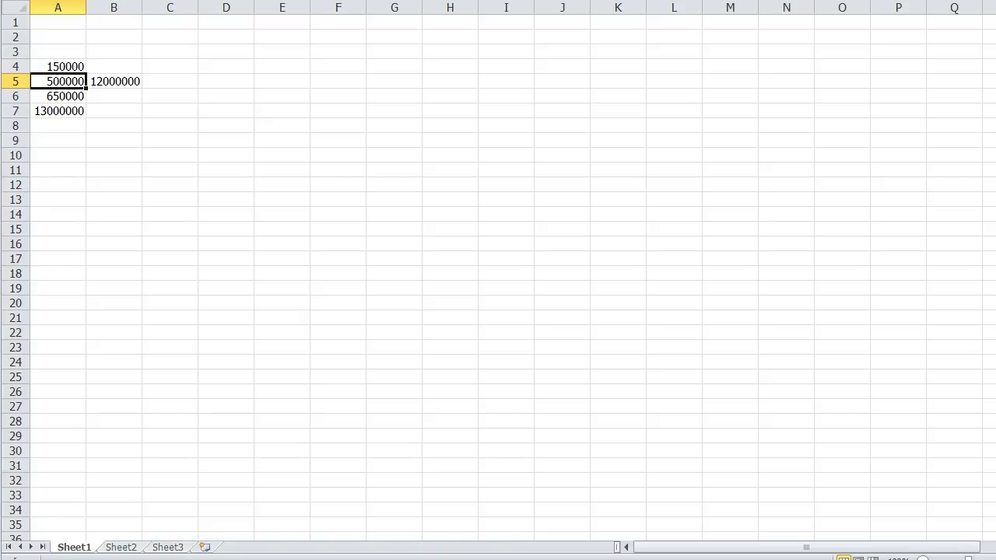
key(Right)
key(Down)
key(Down)
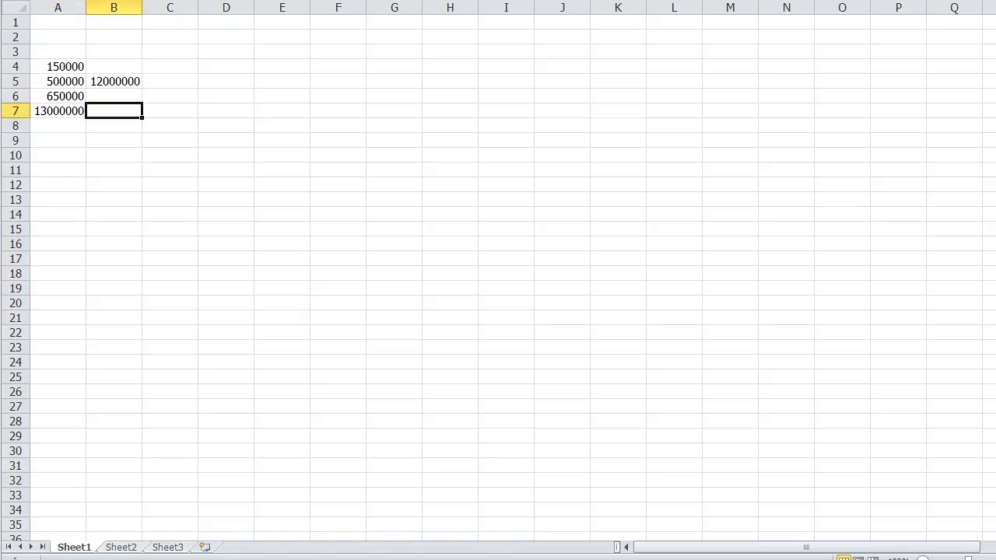
key(Right)
key(Up)
key(Up)
key(Left)
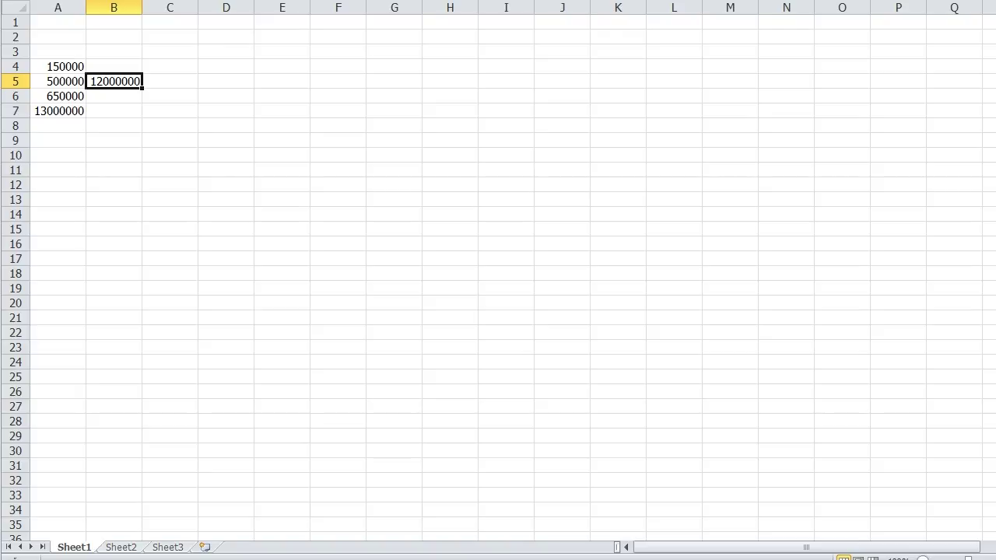
click(57, 81)
click(57, 95)
click(57, 111)
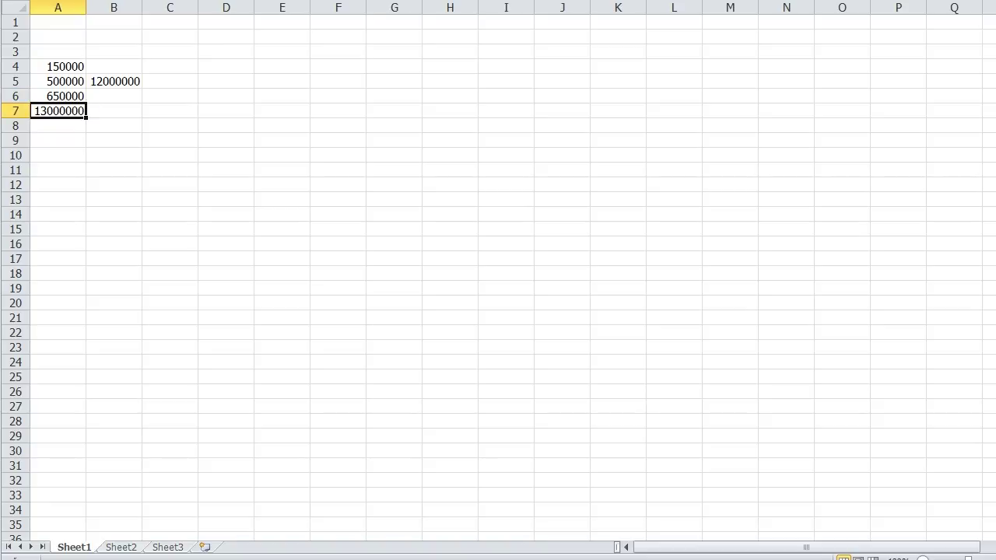
click(114, 96)
click(113, 81)
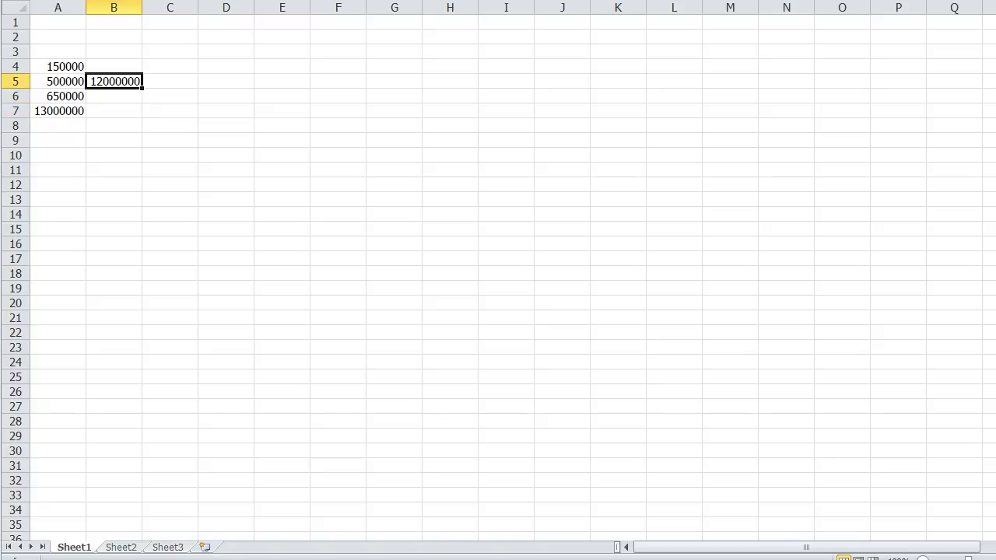
click(114, 66)
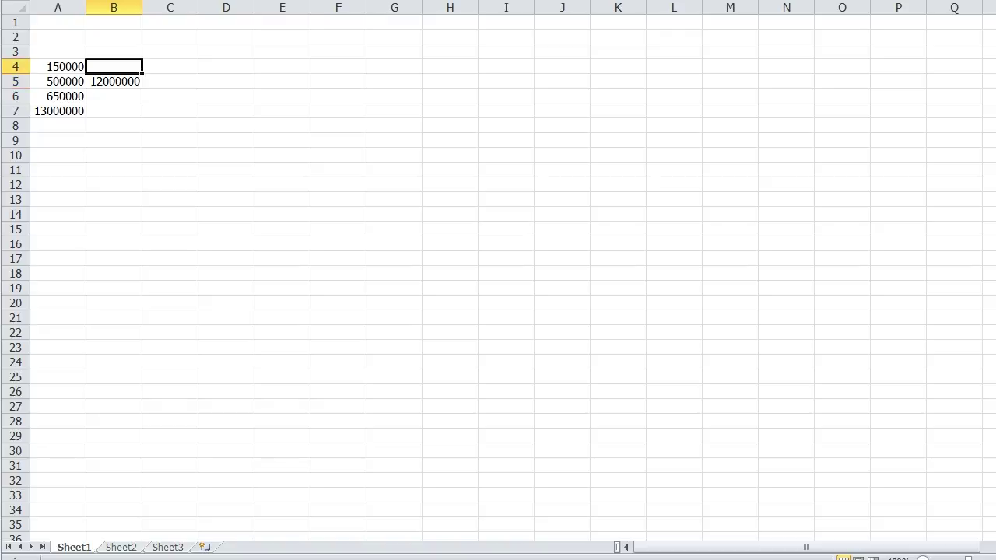
click(114, 80)
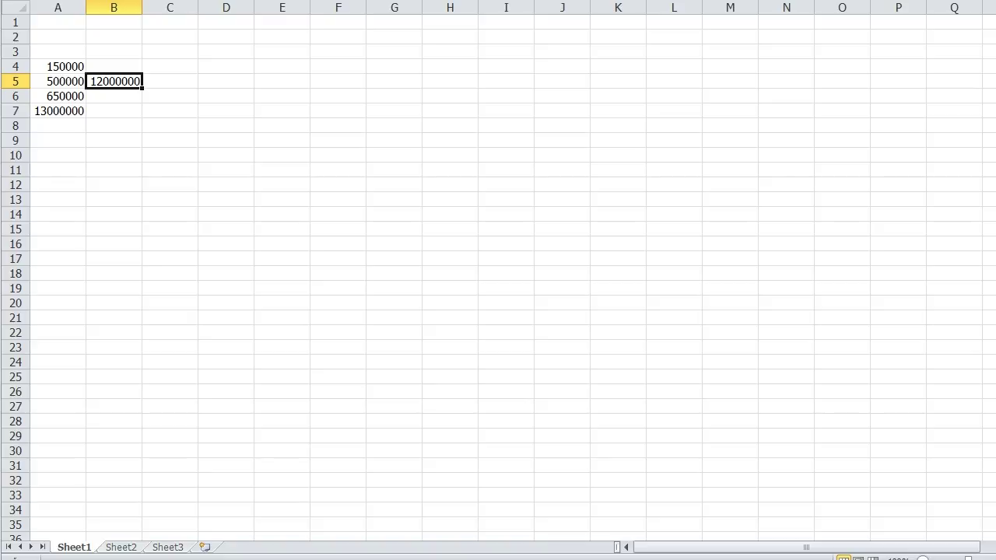
click(113, 66)
click(58, 66)
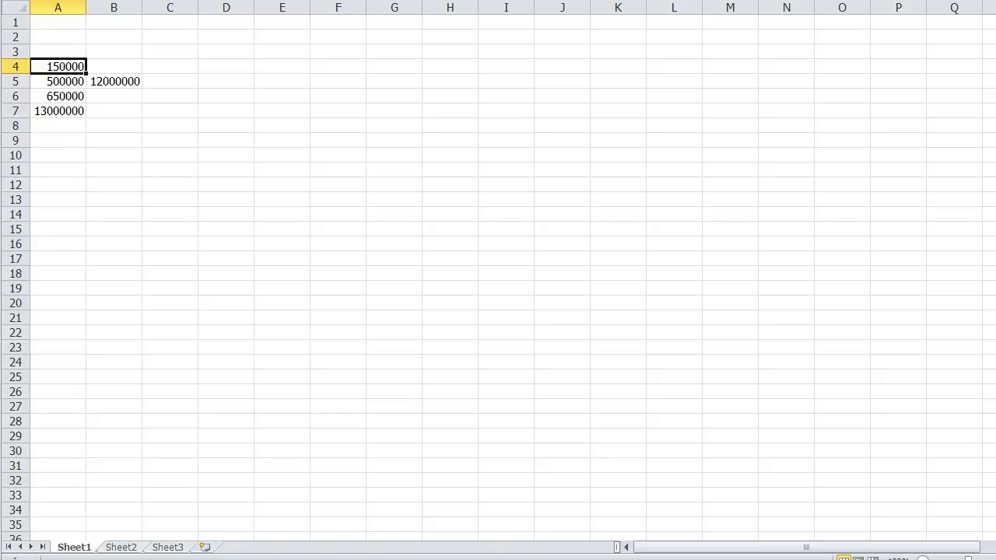
- Enter the formulas +1000*1000 in cell D3 and +3000*1000 in cell D4
key(Up)
key(Right)
key(Right)
key(Right)
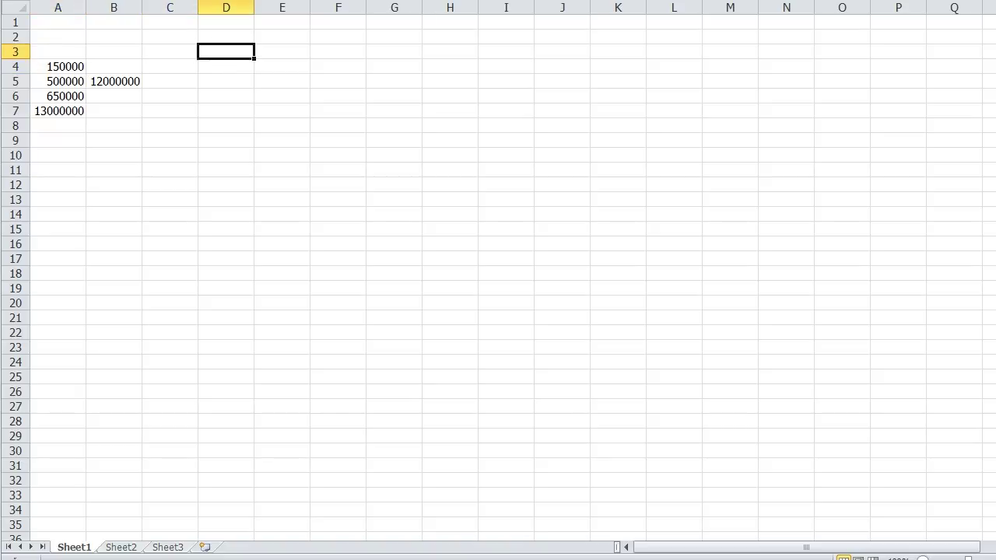
text(+1000*1000)
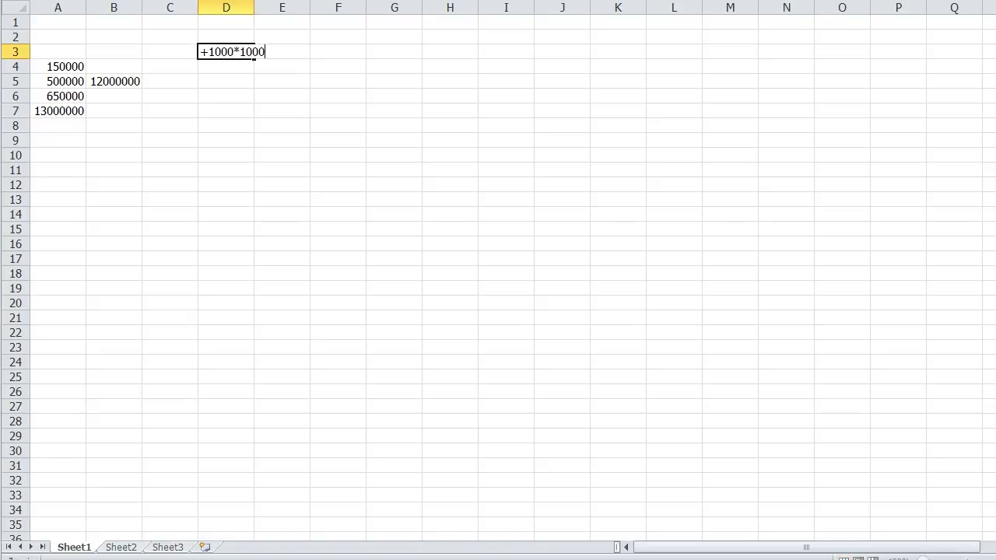
key(Return)
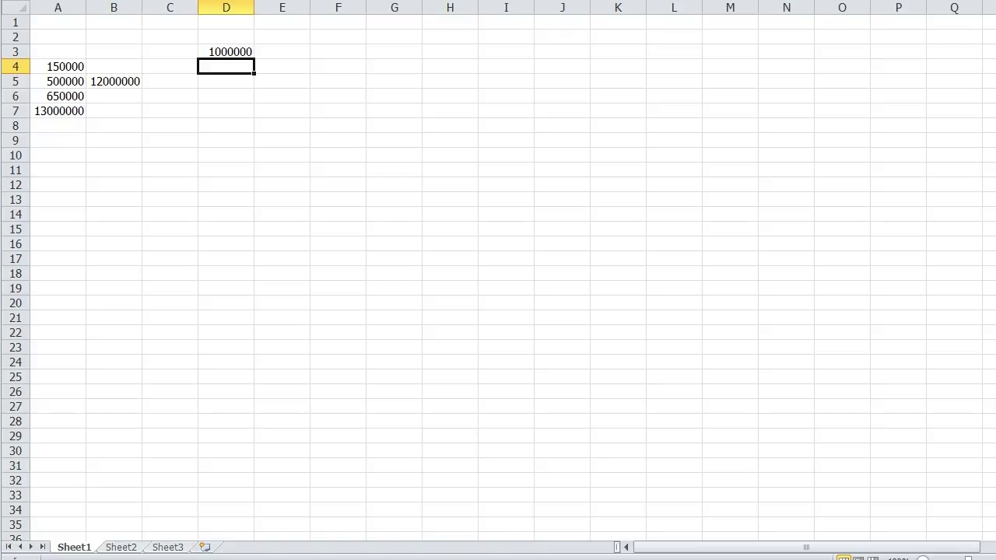
text(+3000*1000)
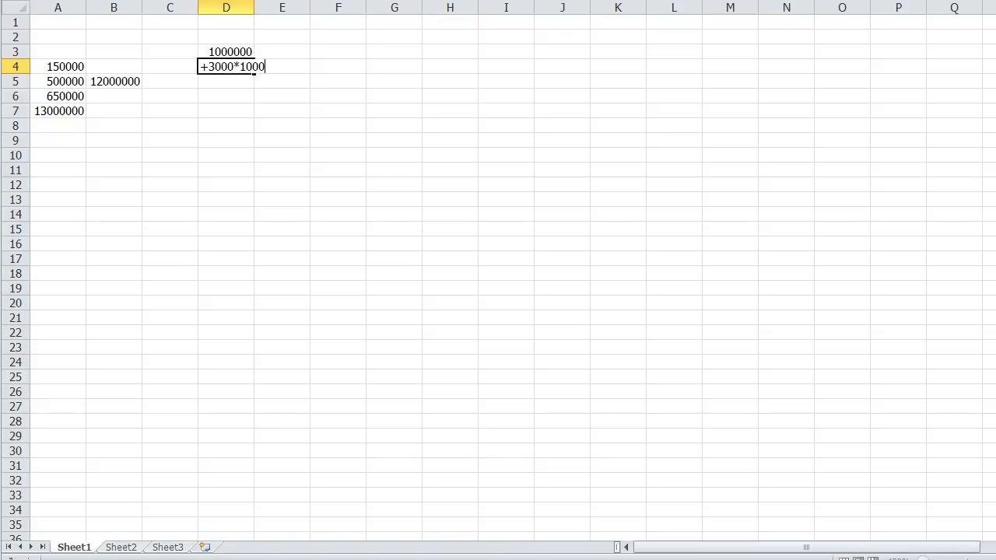
key(Return)
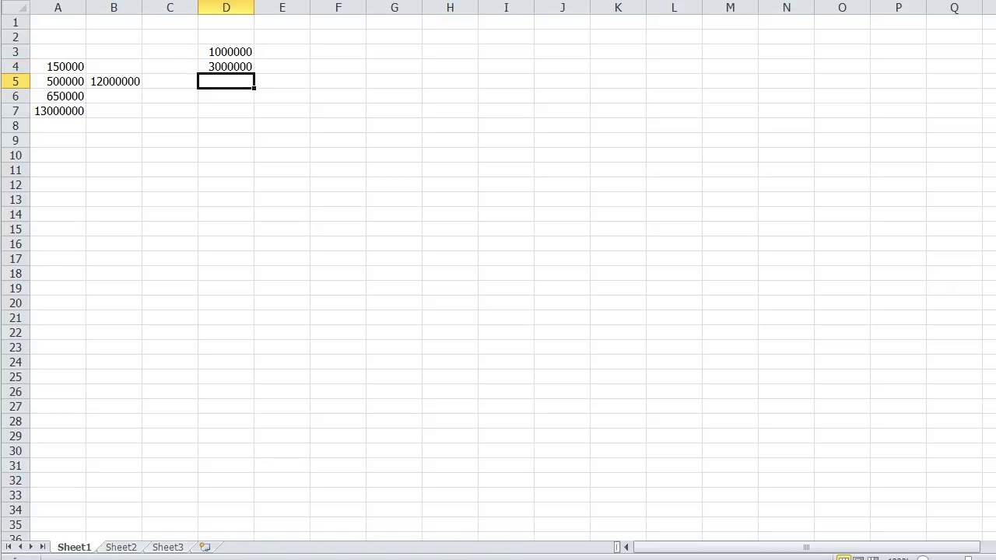
- Copy the formula in cell D4 into cell D5 directly below it
key(Up)
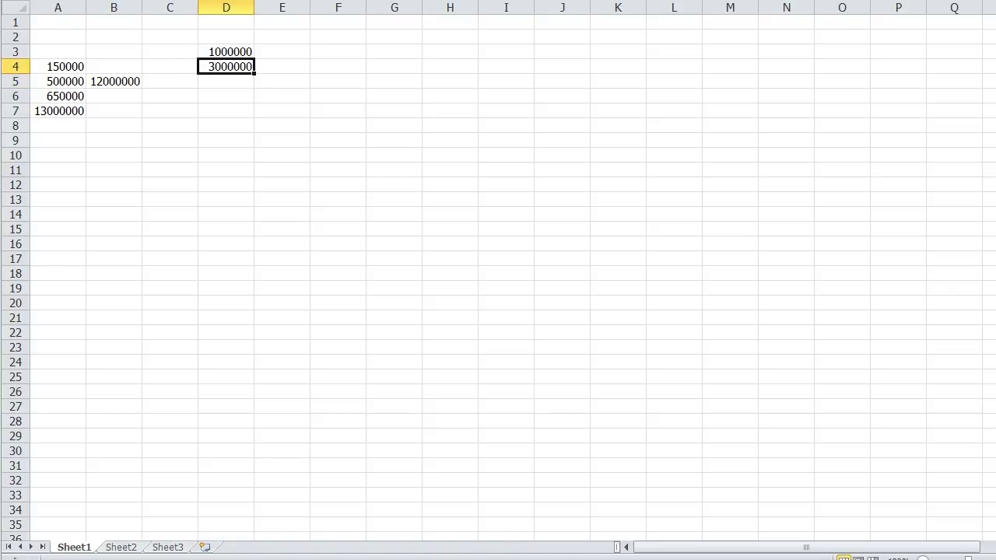
key(Up)
key(Down)
key(Down)
text(3000000)
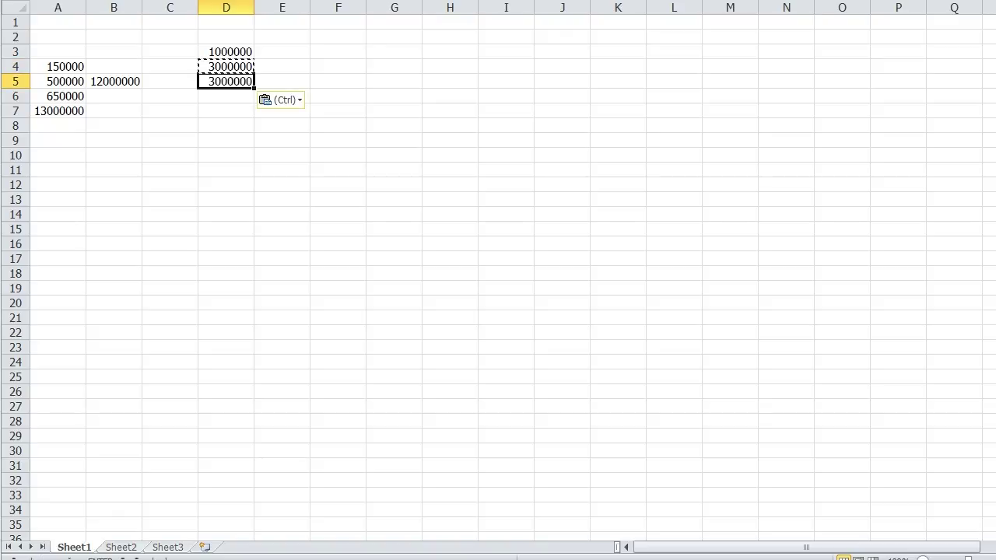
- Select cells D3 to D5 and bring the status bar into view to check their sum
key(Up)
key(Up)
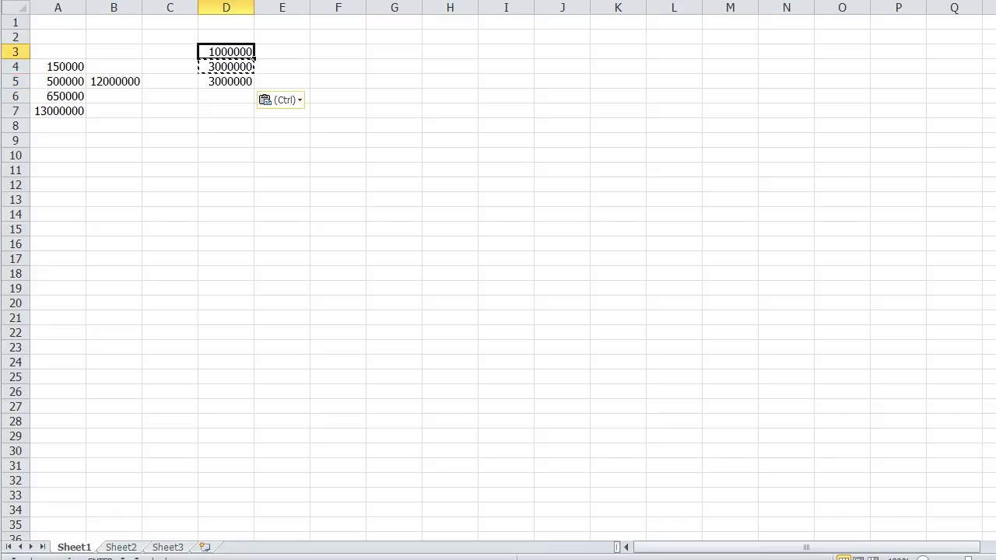
key(shift+Down)
key(shift+Down)
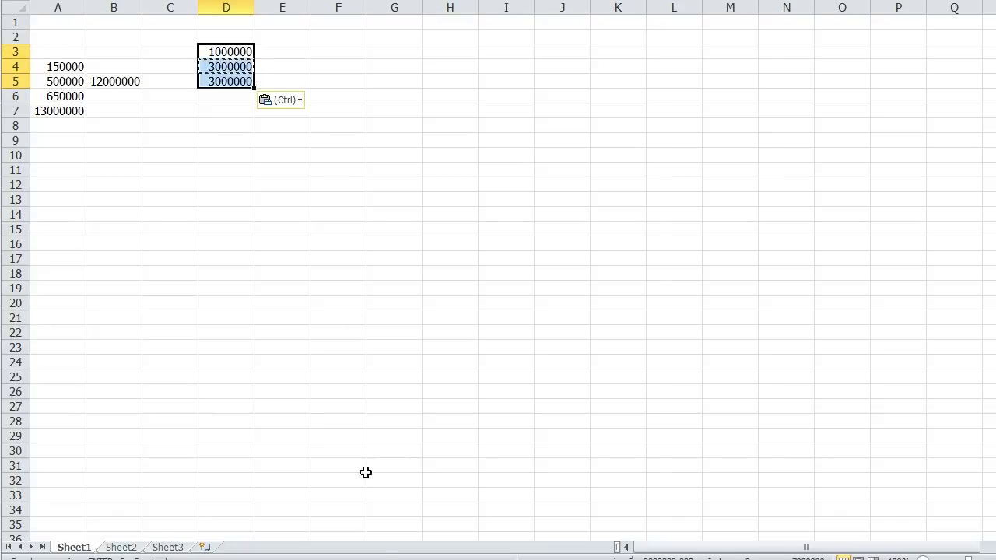
drag(383, 559, 384, 545)
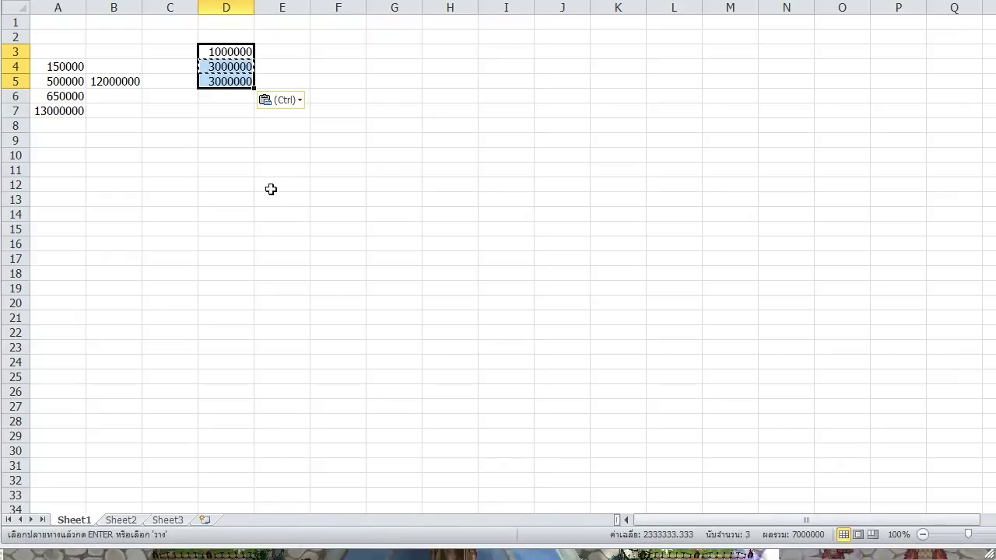
- Change the formula in cell D3 to =1000*3000
click(241, 58)
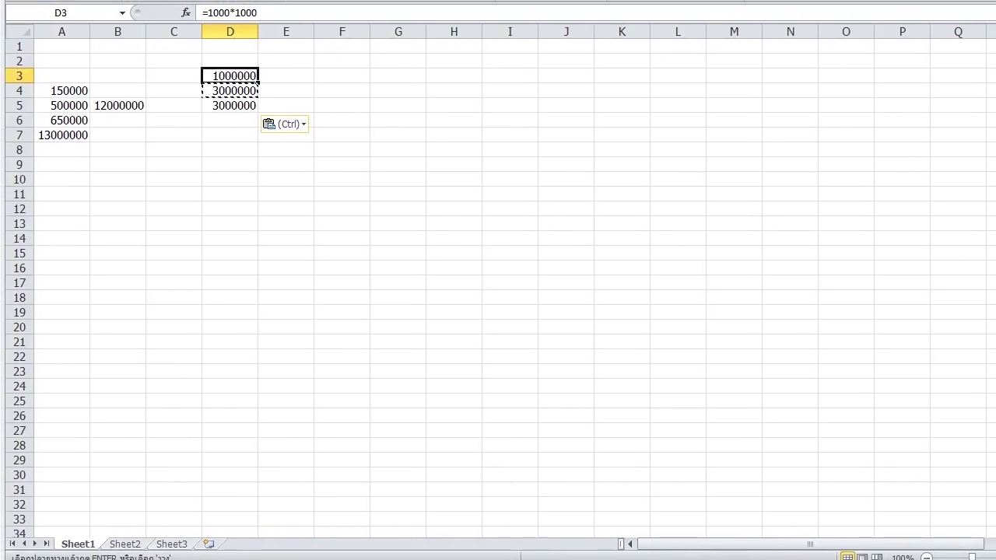
click(247, 12)
key(BackSpace)
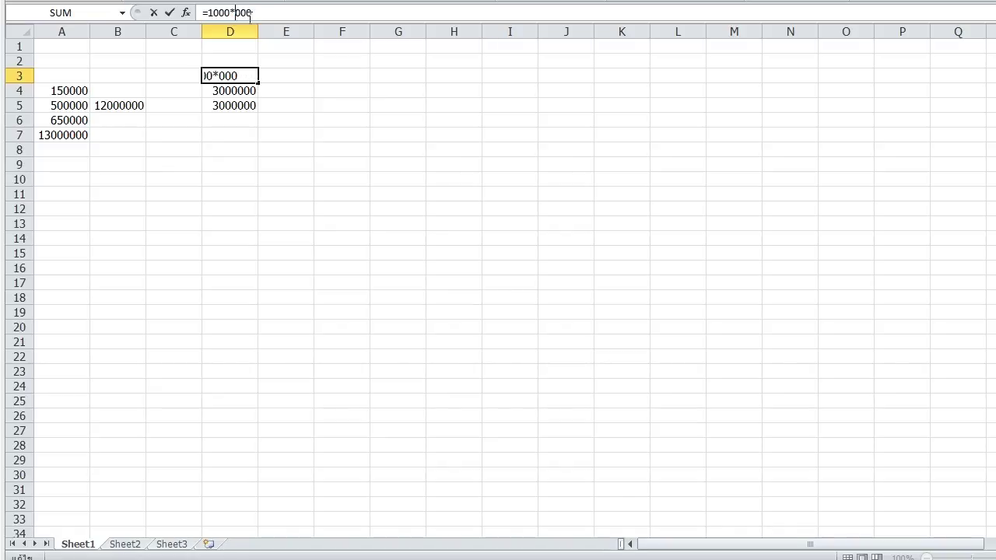
text(3)
key(Return)
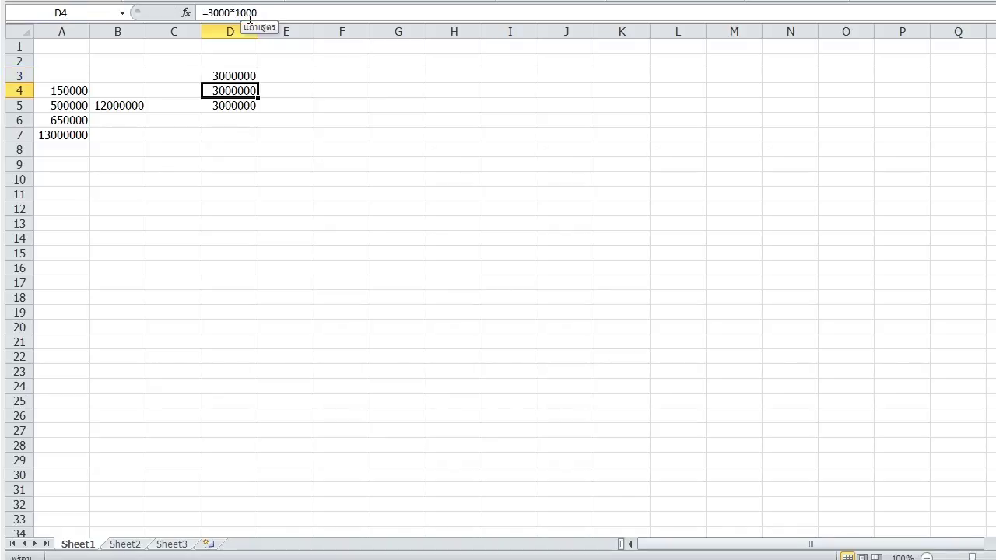
- Change the formulas in cells D4 and D5 to =3000*3000
click(251, 13)
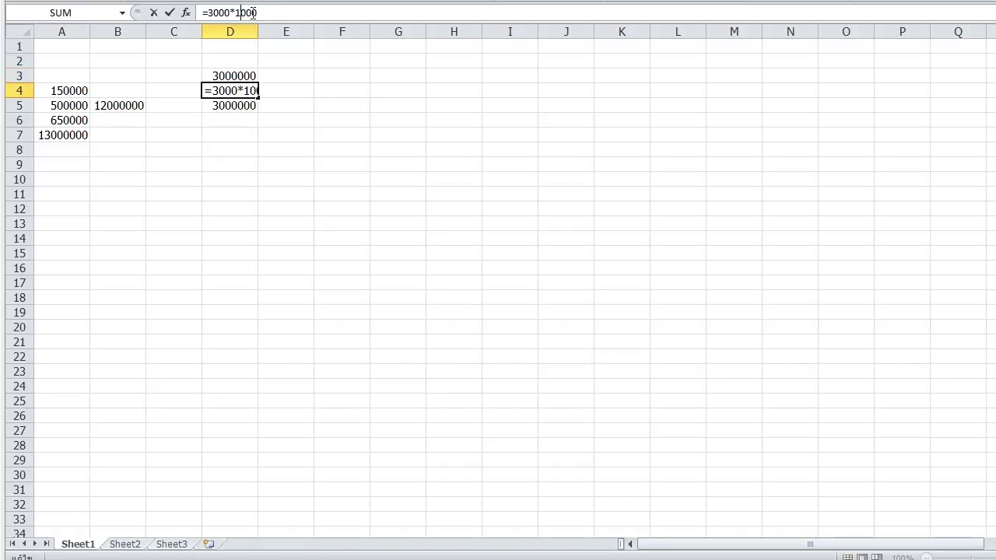
key(BackSpace)
text(3)
key(Return)
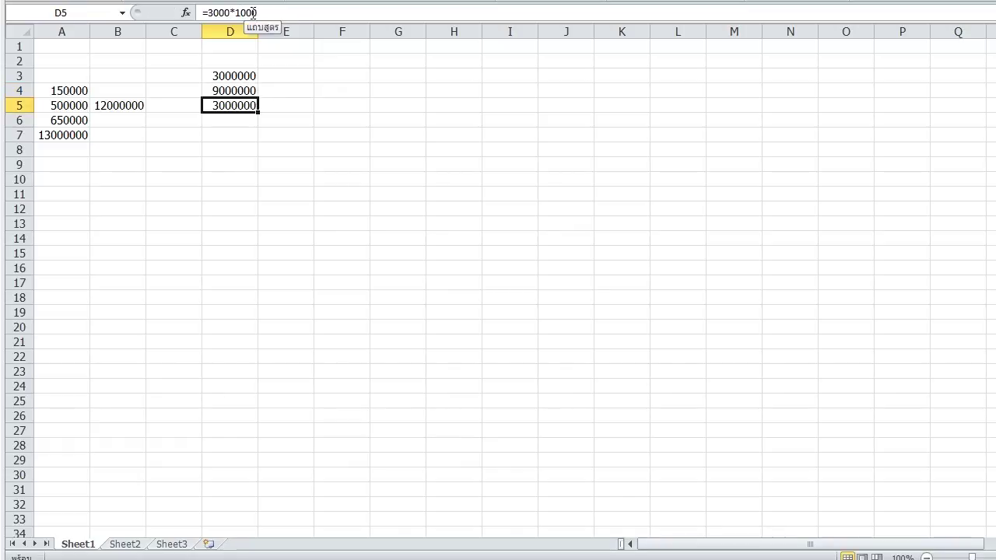
click(237, 12)
key(BackSpace)
text(3)
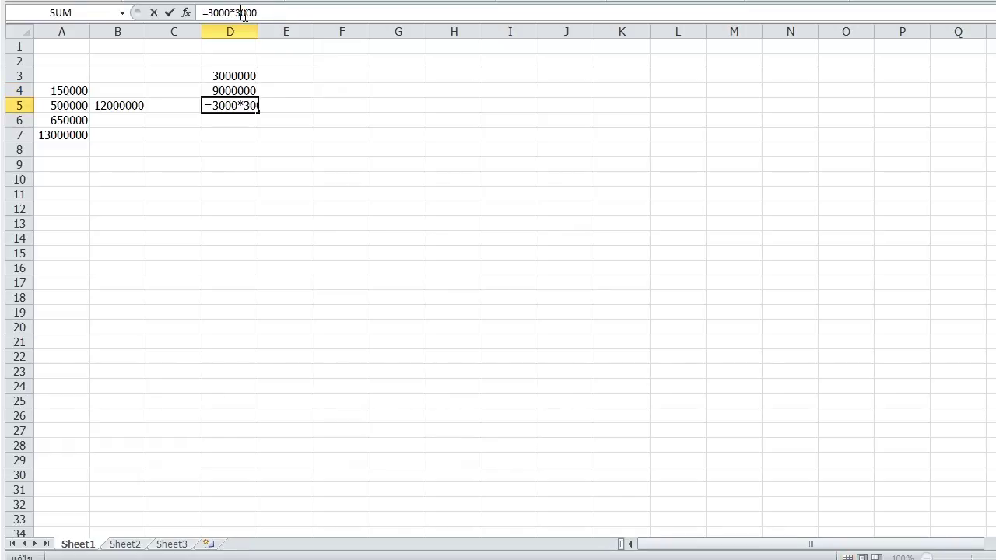
key(Return)
- Check the sum of cells D3 to D5, and select cells A4 to A8 around the first calculation
click(246, 74)
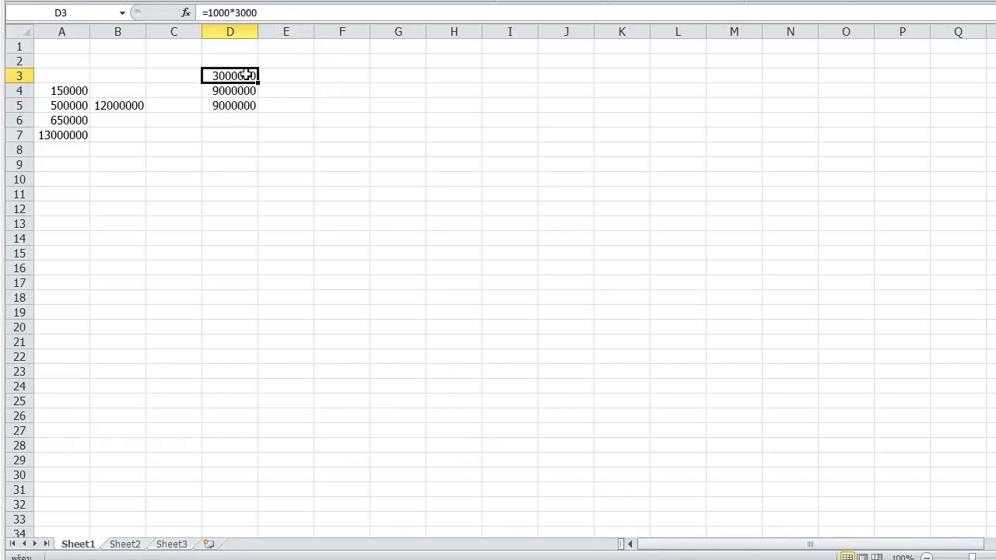
drag(246, 74, 242, 109)
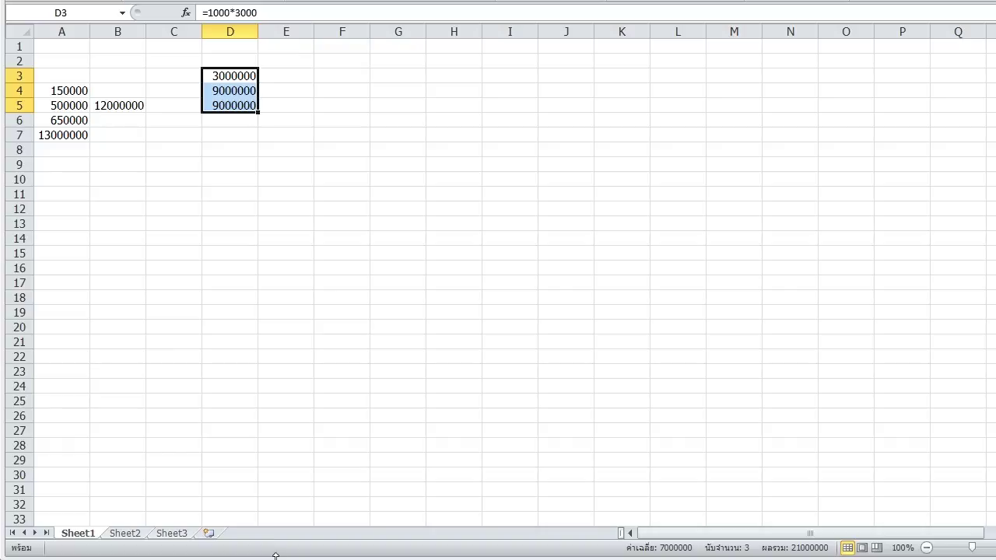
click(65, 133)
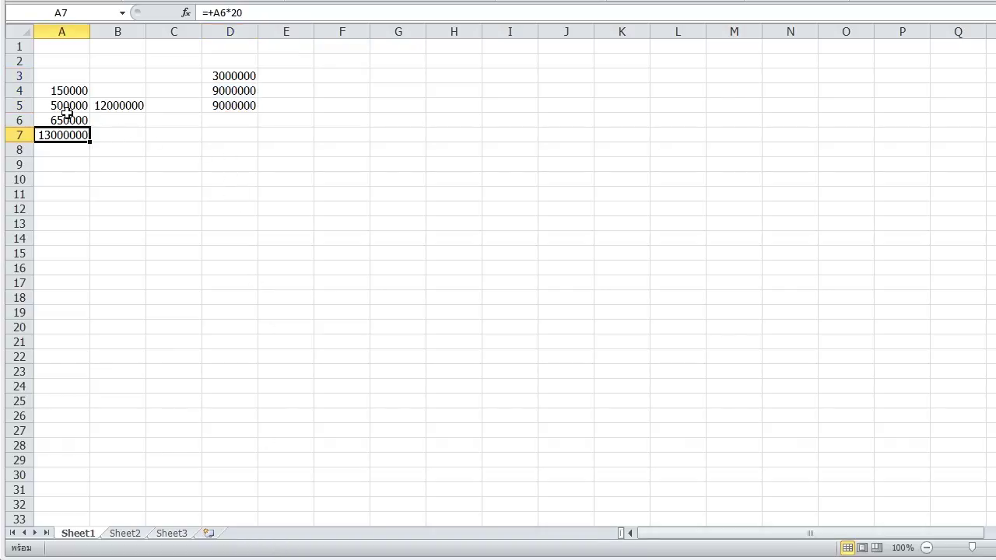
drag(74, 92, 70, 146)
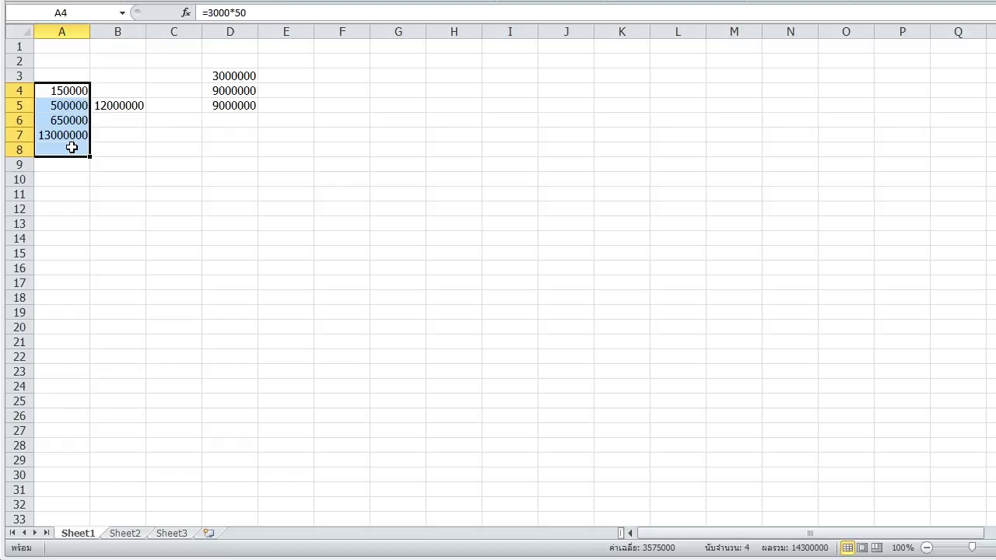
- Review the first calculation in cells A4 to A7 together with the formula in cell B5
click(78, 118)
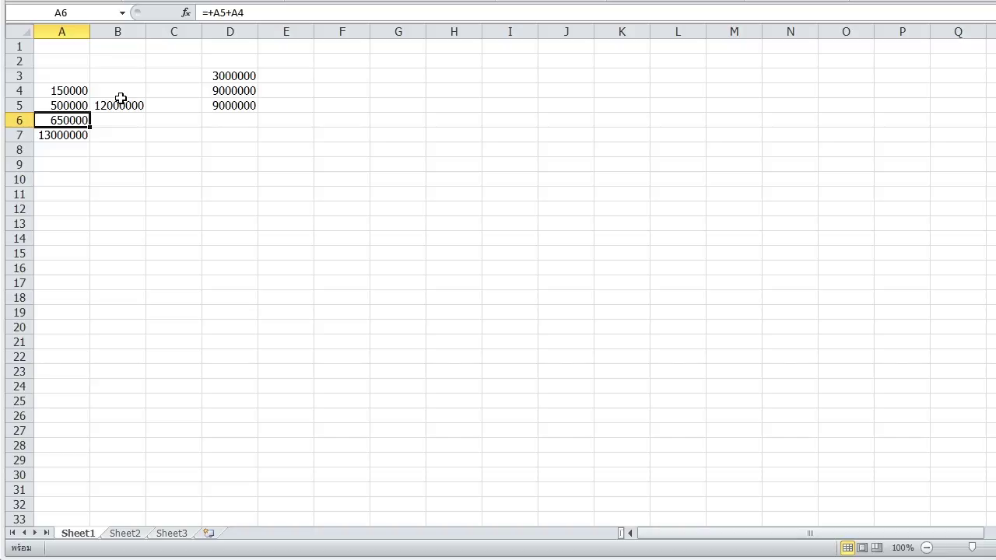
click(55, 138)
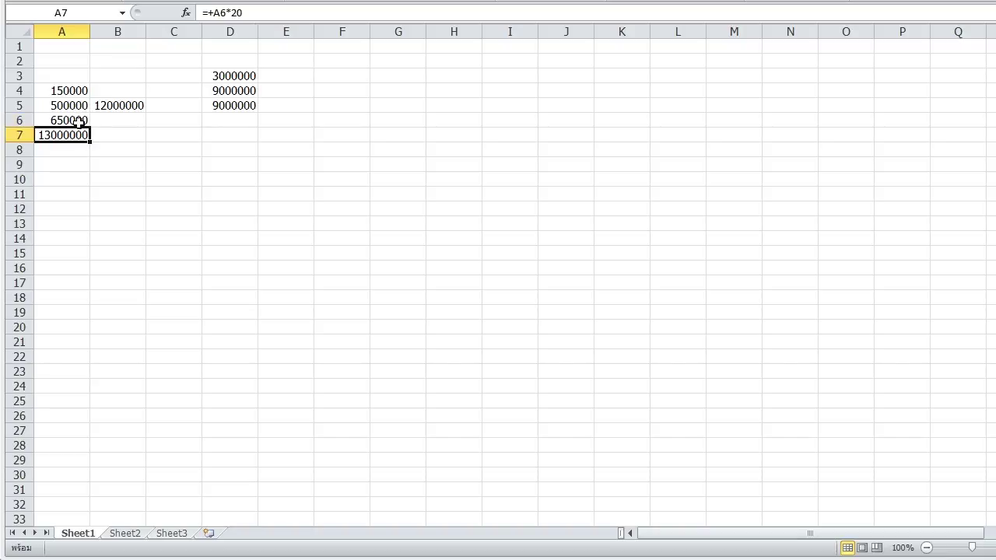
click(69, 94)
drag(69, 93, 74, 124)
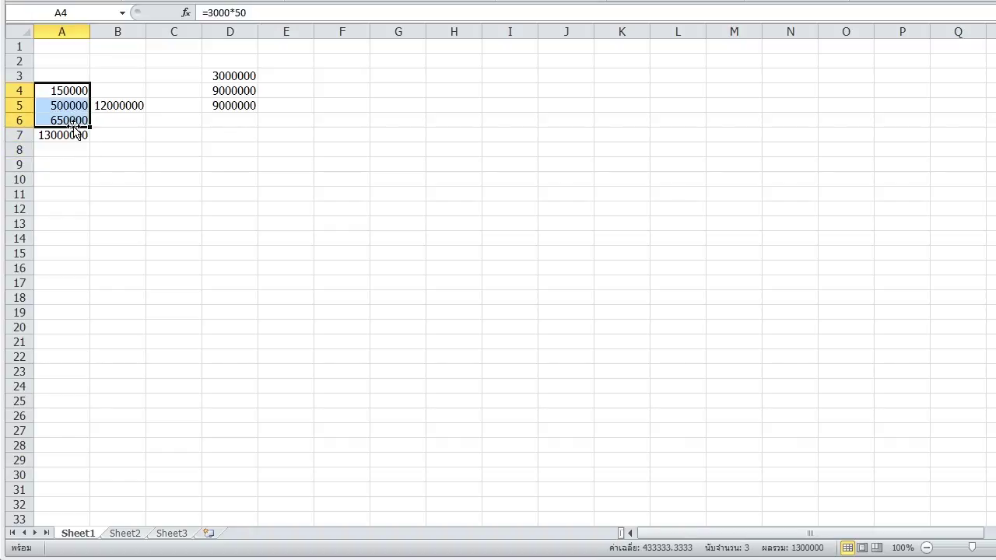
click(113, 104)
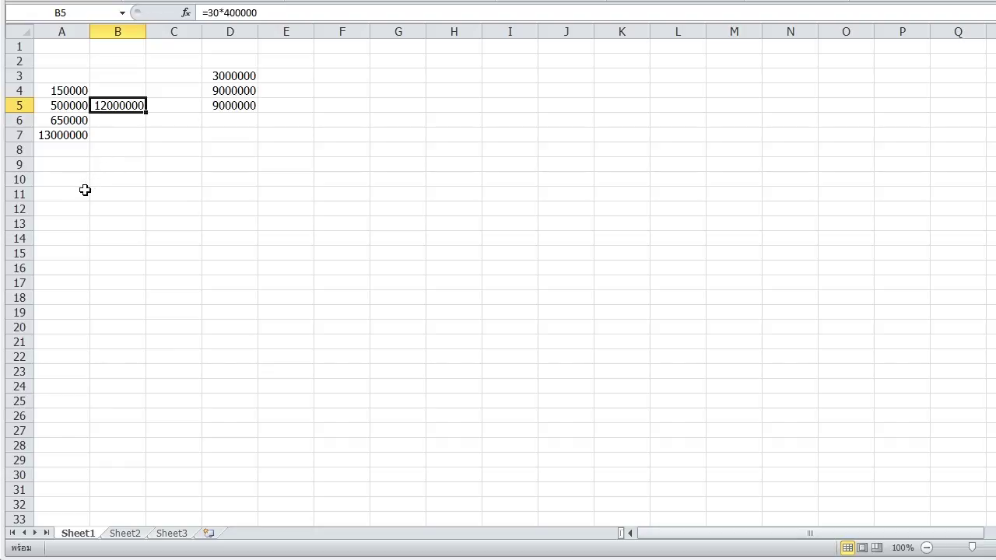
click(67, 105)
drag(67, 105, 68, 163)
click(66, 91)
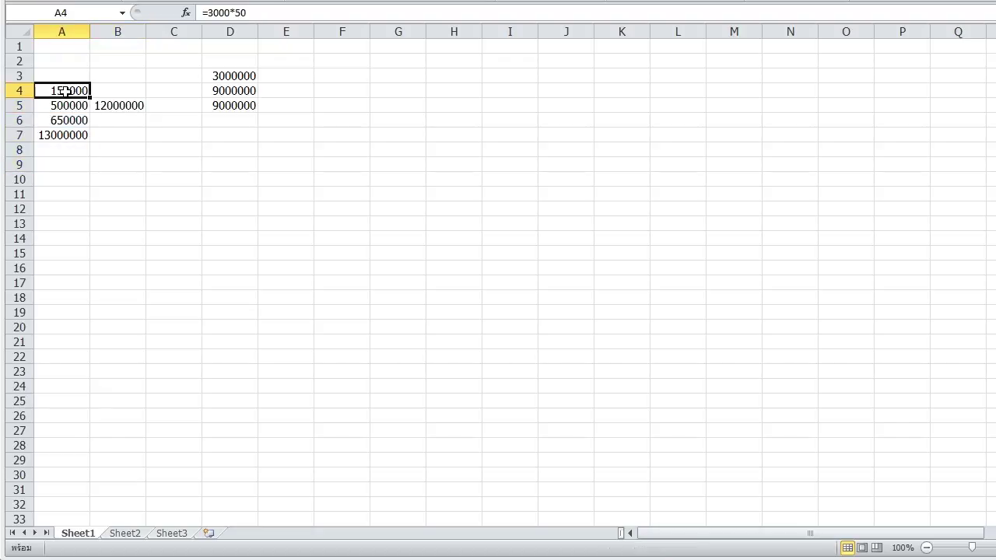
mouse_move(65, 91)
mouse_down()
mouse_move(64, 134)
mouse_move(65, 91)
mouse_up()
- Compare the cost formulas in cells B5, D4 and A7, and check the sum of cells D3 to D5
click(104, 101)
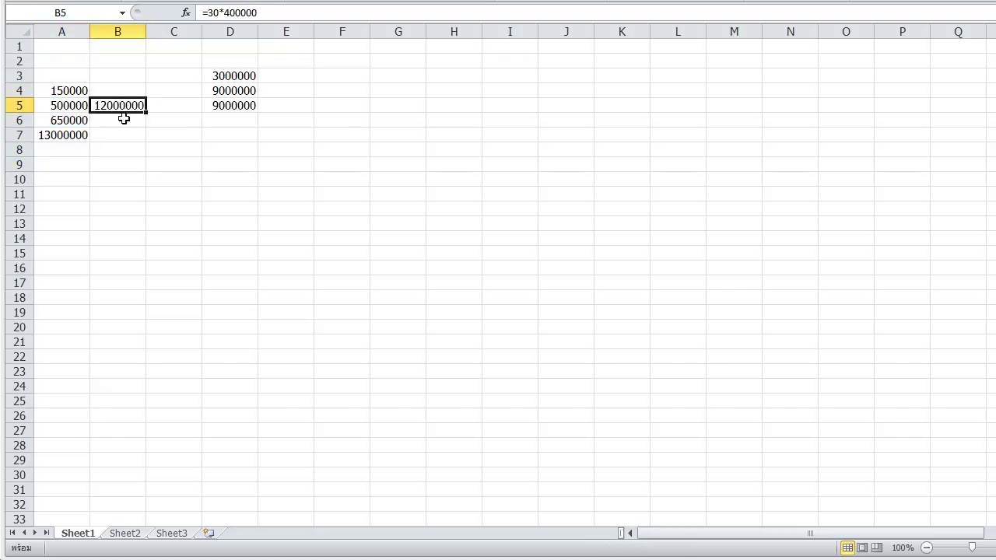
click(235, 91)
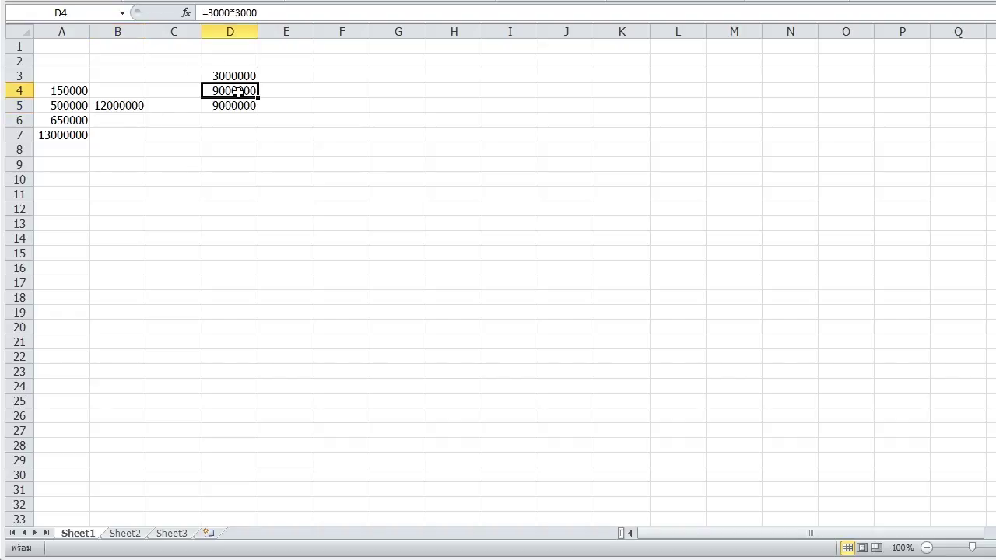
click(72, 136)
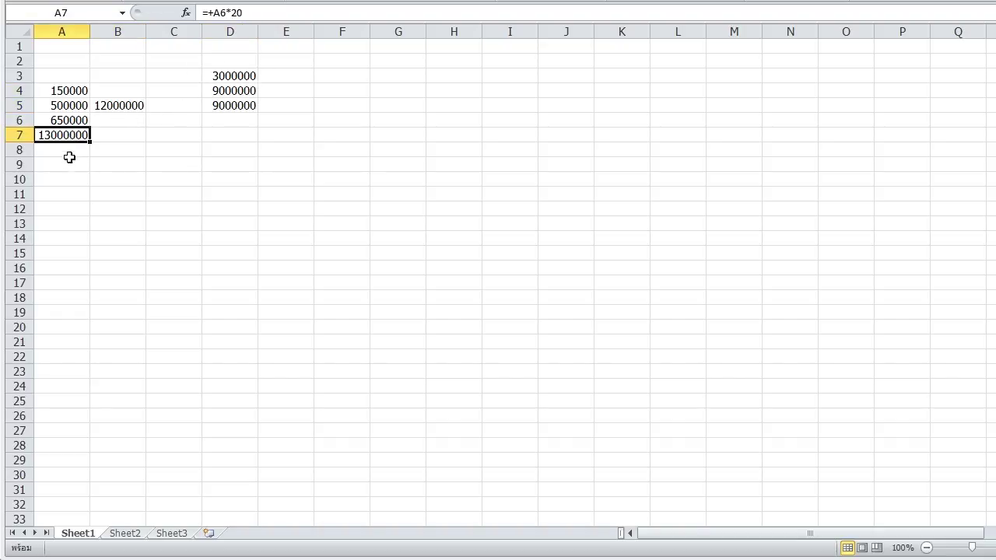
click(133, 106)
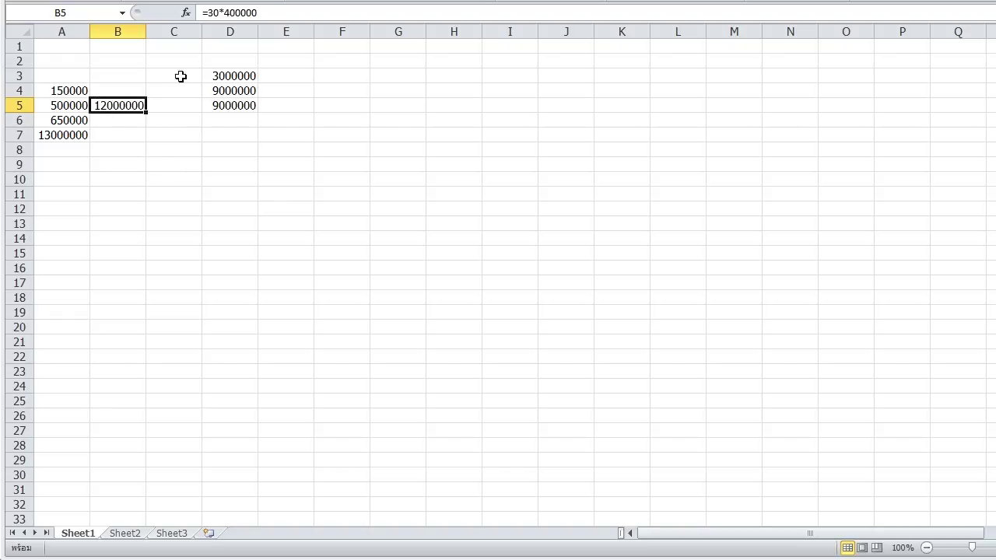
drag(234, 74, 226, 105)
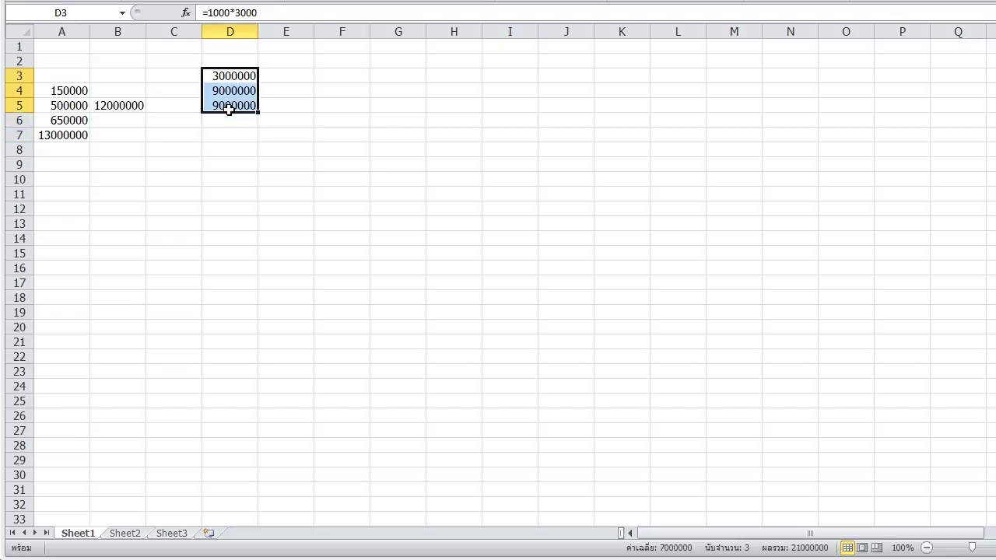